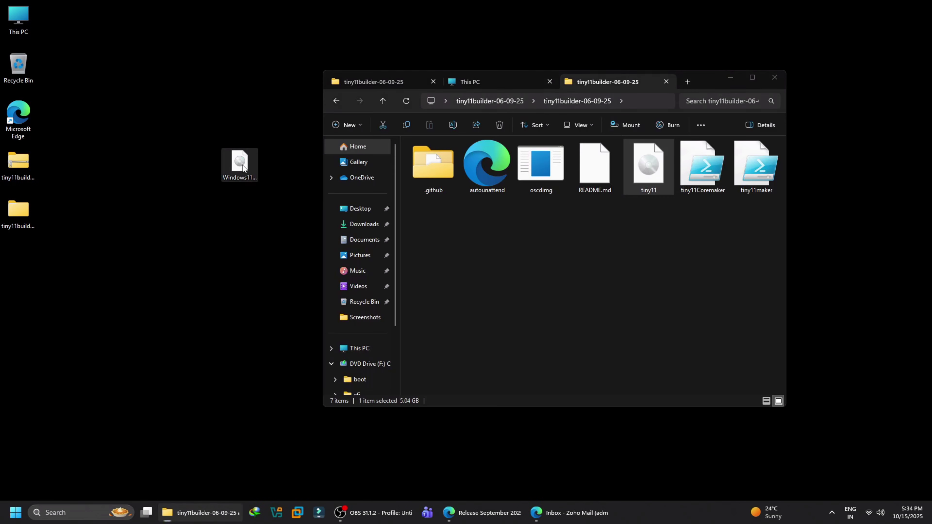
- Open the Properties dialogs of both the original Windows 11 ISO and the tiny11 ISO
{"action": "left_click", "coordinate": [239, 162]}
{"action": "right_click", "coordinate": [239, 169]}
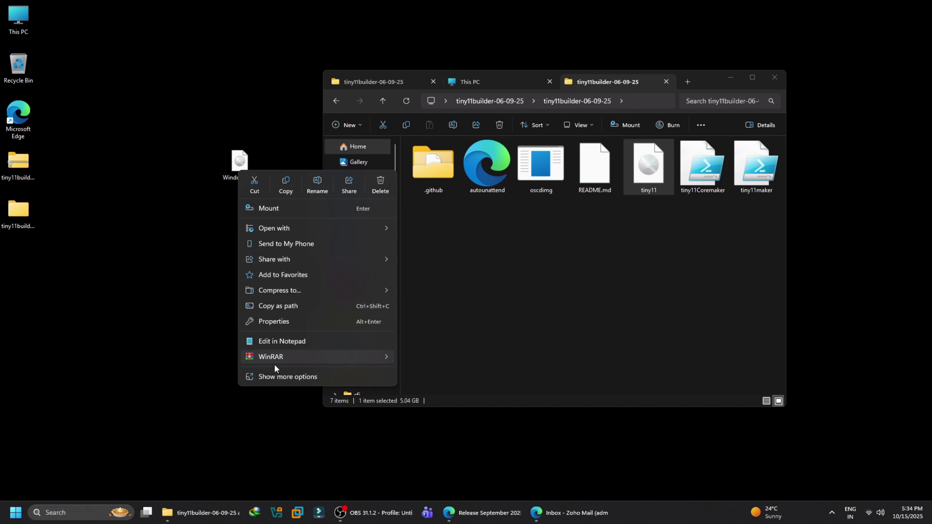
{"action": "left_click", "coordinate": [274, 378]}
{"action": "left_click", "coordinate": [268, 393]}
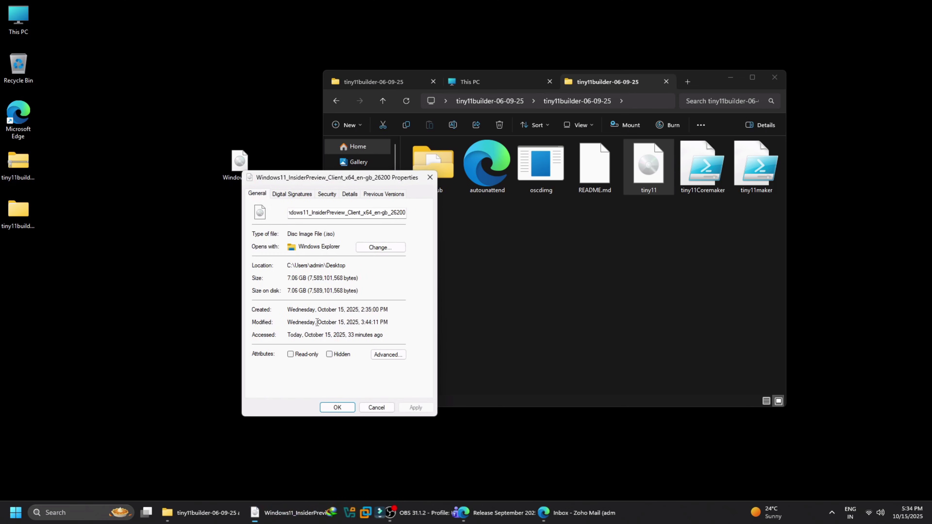
{"action": "right_click", "coordinate": [648, 165]}
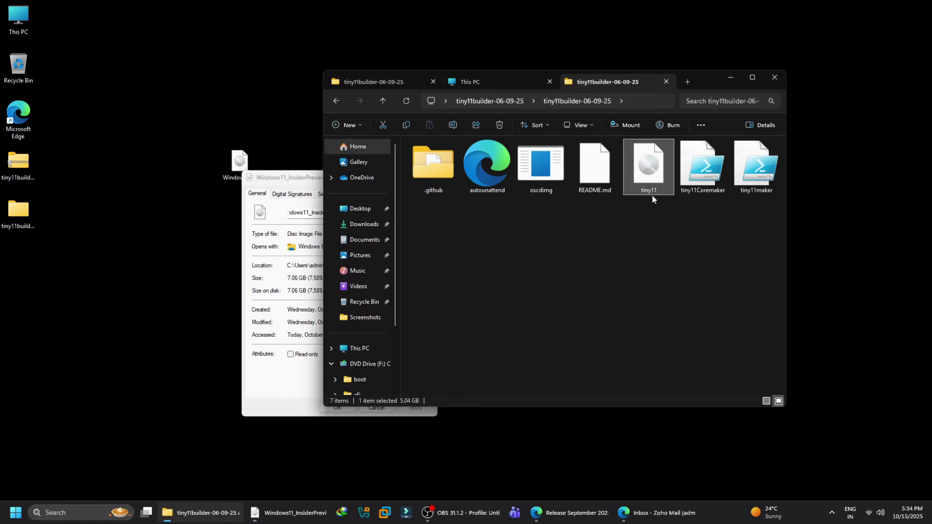
{"action": "left_click", "coordinate": [683, 370]}
{"action": "left_click", "coordinate": [676, 385]}
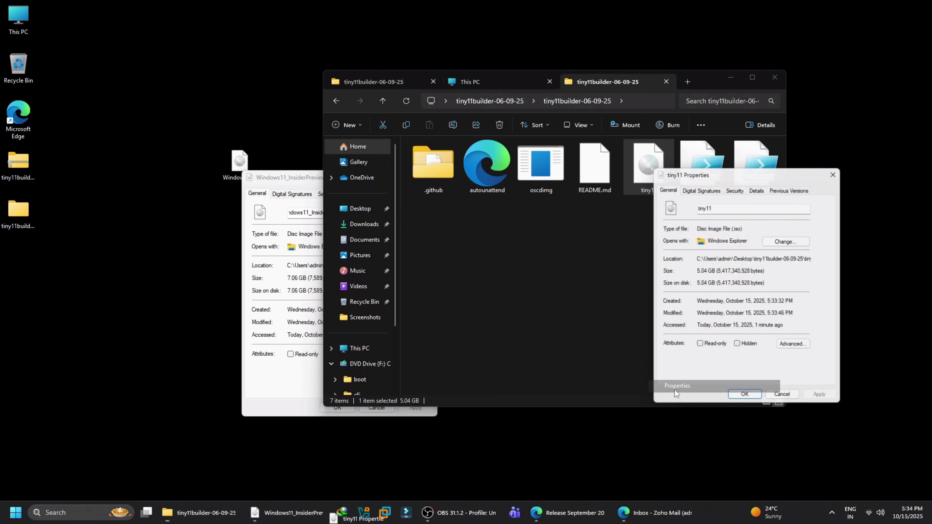
- Arrange the two Properties dialogs side by side, comparing 7.06 GB against 5.04 GB
{"action": "left_click_drag", "start_coordinate": [719, 175], "coordinate": [532, 183]}
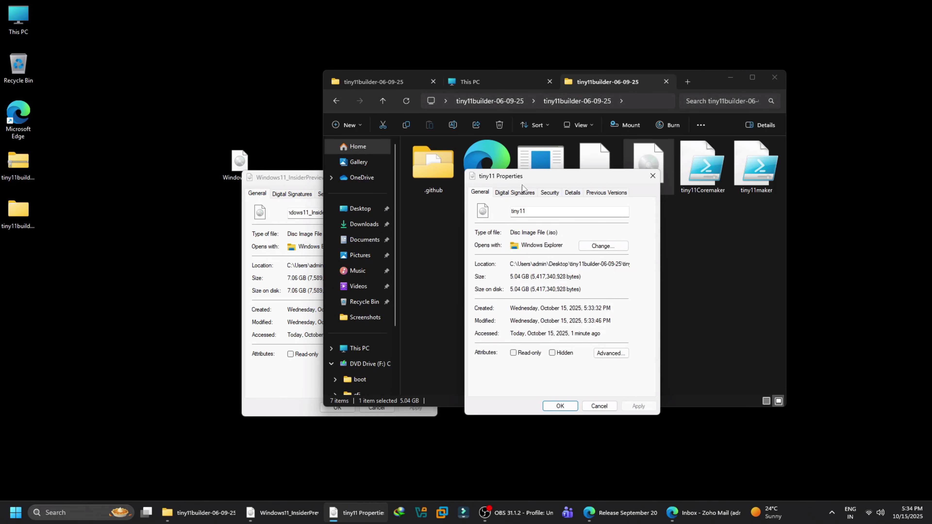
{"action": "left_click", "coordinate": [274, 386]}
{"action": "left_click_drag", "start_coordinate": [291, 291], "coordinate": [313, 292]}
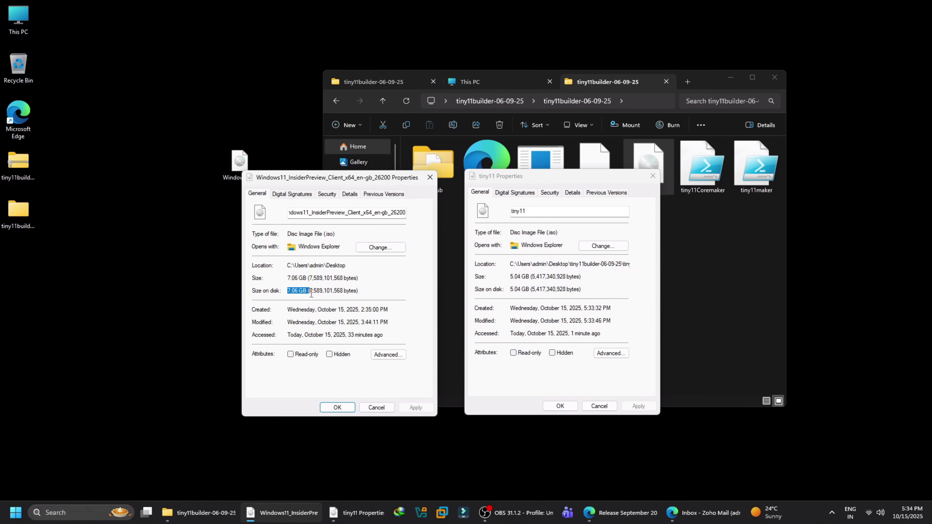
{"action": "left_click", "coordinate": [308, 291]}
{"action": "left_click", "coordinate": [509, 292]}
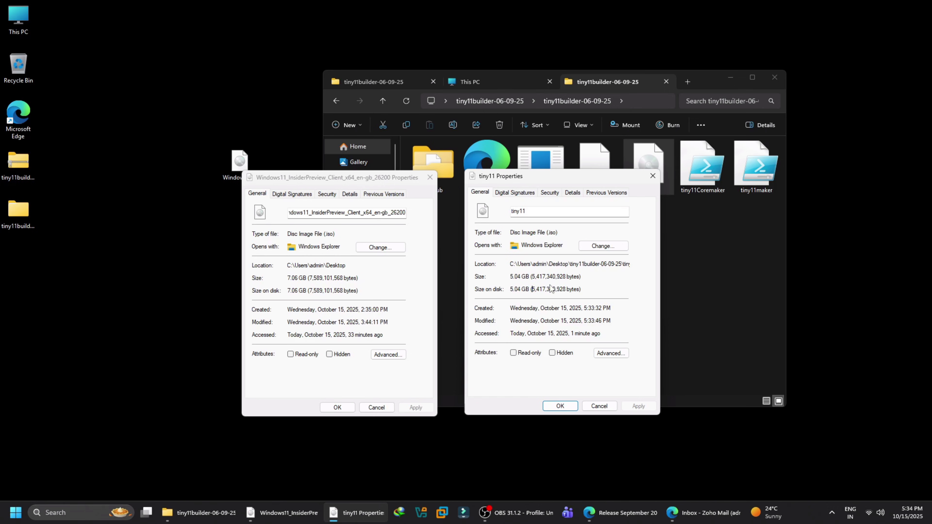
{"action": "left_click", "coordinate": [774, 78]}
{"action": "left_click_drag", "start_coordinate": [360, 177], "coordinate": [341, 144]}
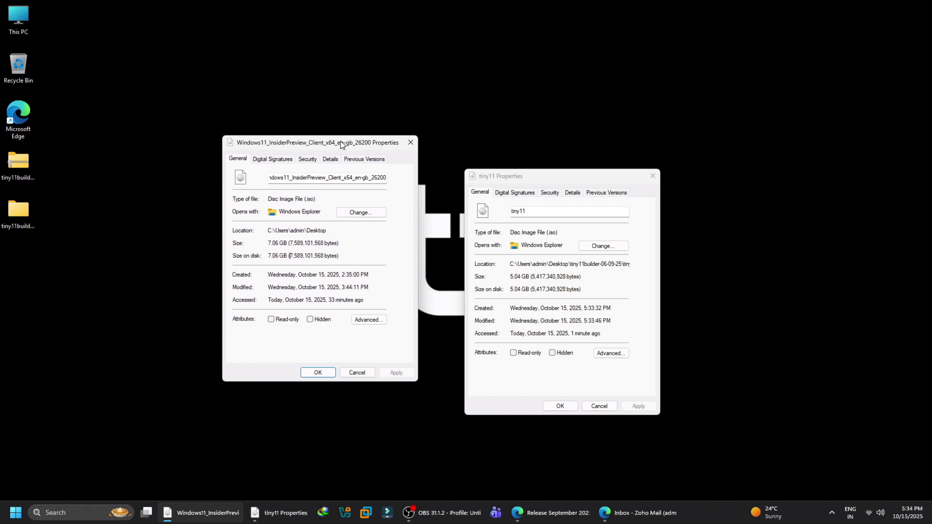
{"action": "left_click_drag", "start_coordinate": [568, 181], "coordinate": [556, 146]}
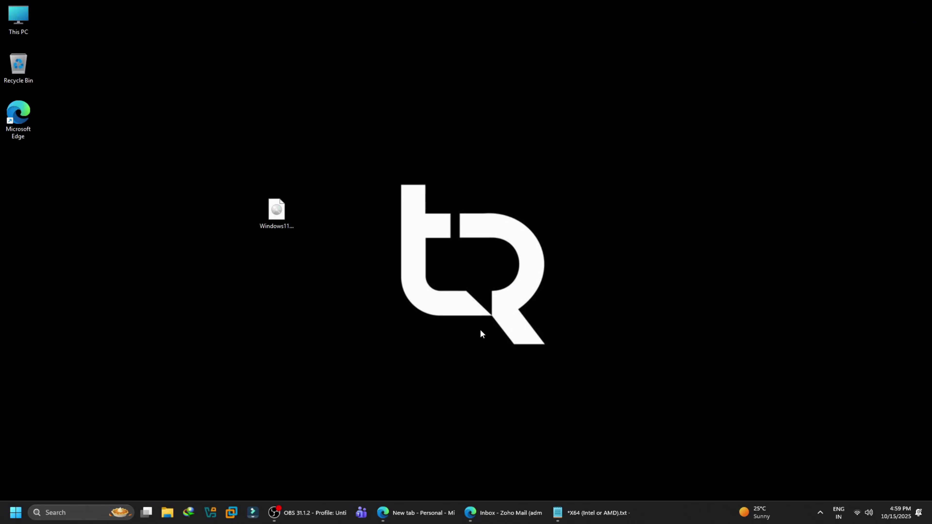
- Search for the Windows Insider Preview download and open Microsoft's Insider Preview ISO page
{"action": "left_click", "coordinate": [415, 513]}
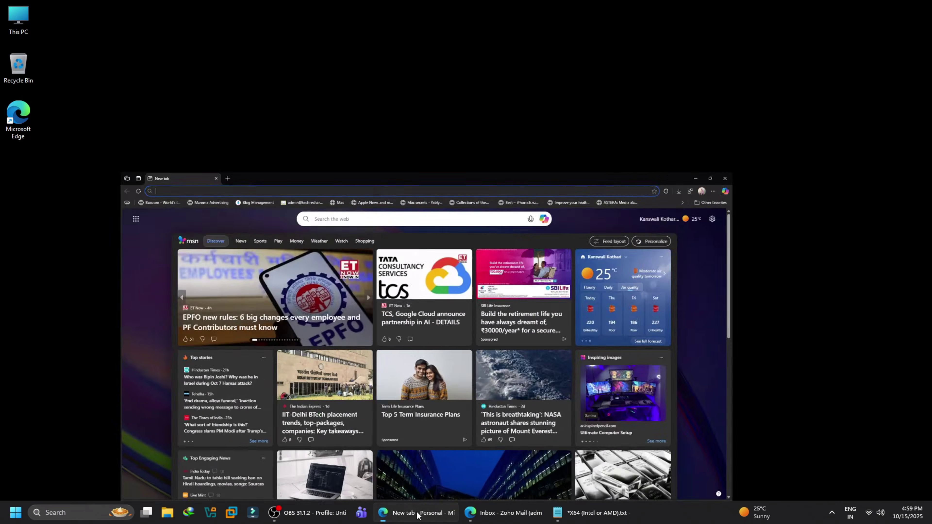
{"action": "type", "text": "windo"}
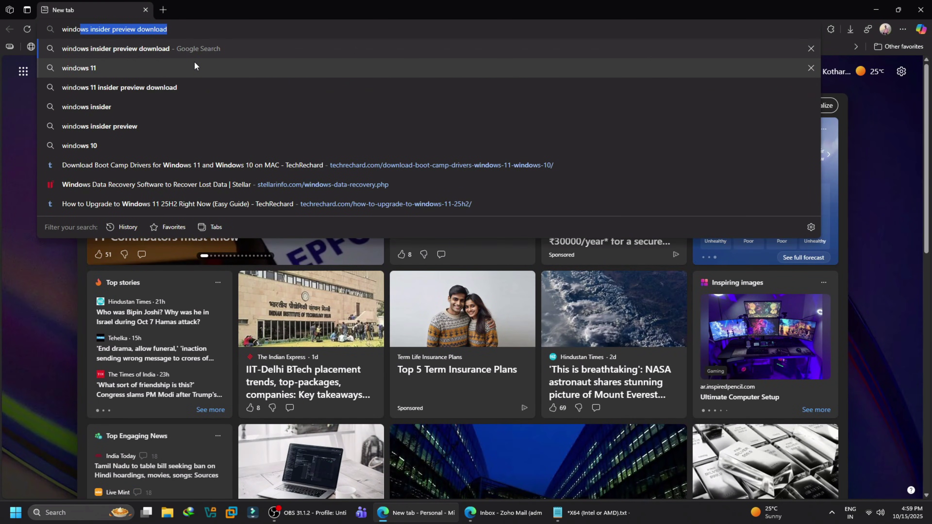
{"action": "key", "text": "Return"}
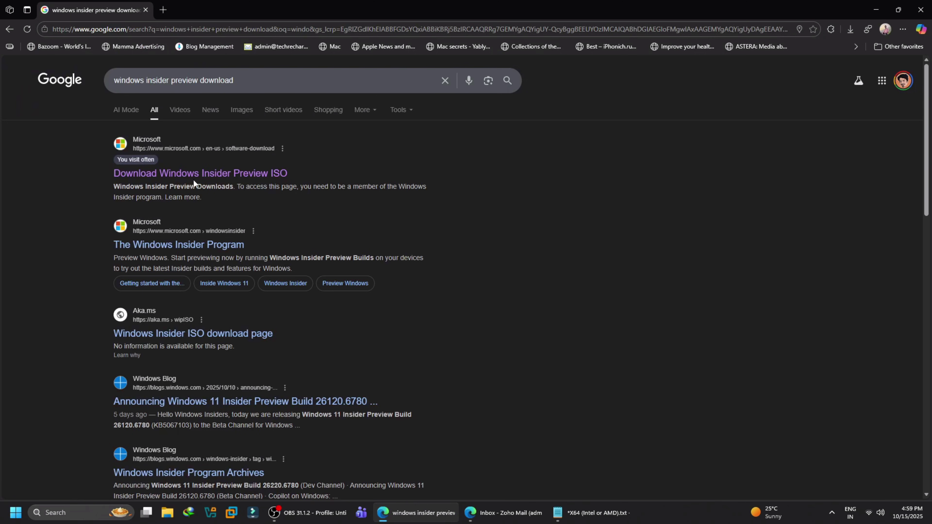
{"action": "left_click", "coordinate": [202, 175]}
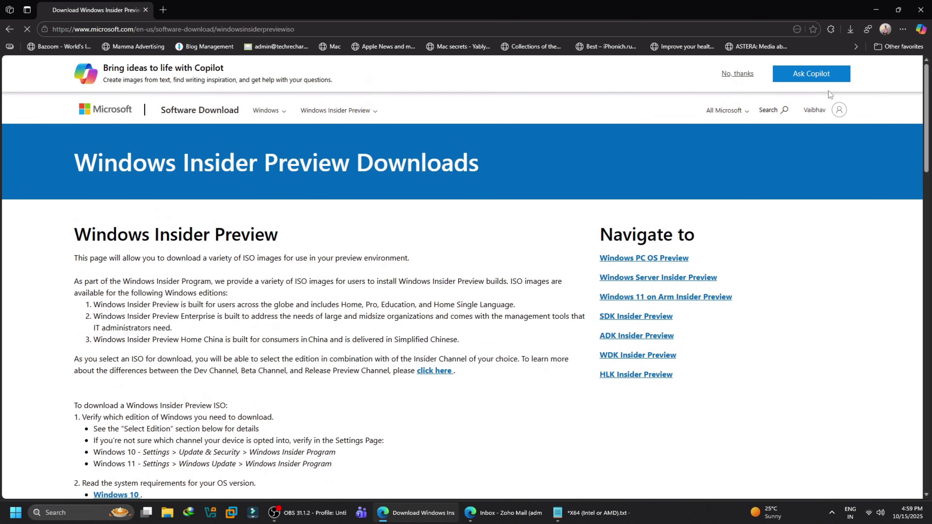
- Select and confirm the Release Preview Channel Build 26200 edition, then choose English International
{"action": "scroll", "coordinate": [508, 269], "scroll_direction": "down", "scroll_amount": 20}
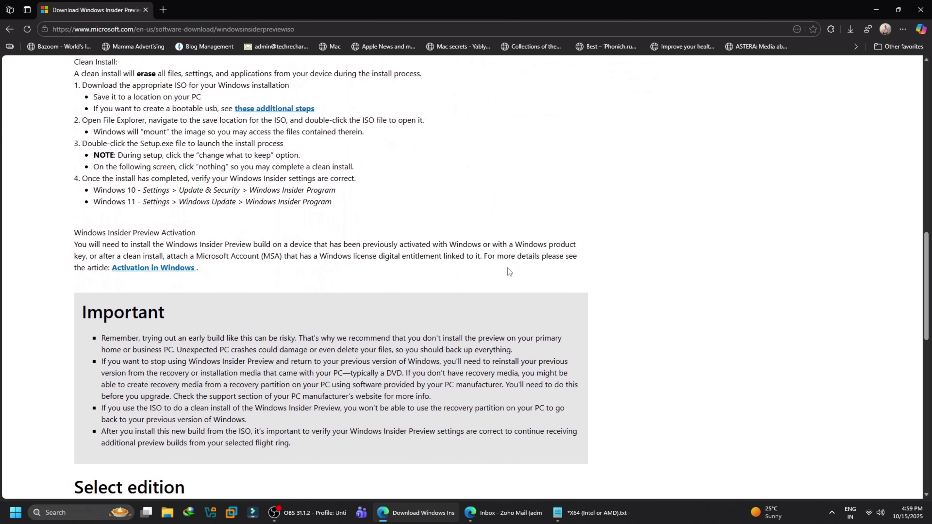
{"action": "scroll", "coordinate": [509, 271], "scroll_direction": "down", "scroll_amount": 1}
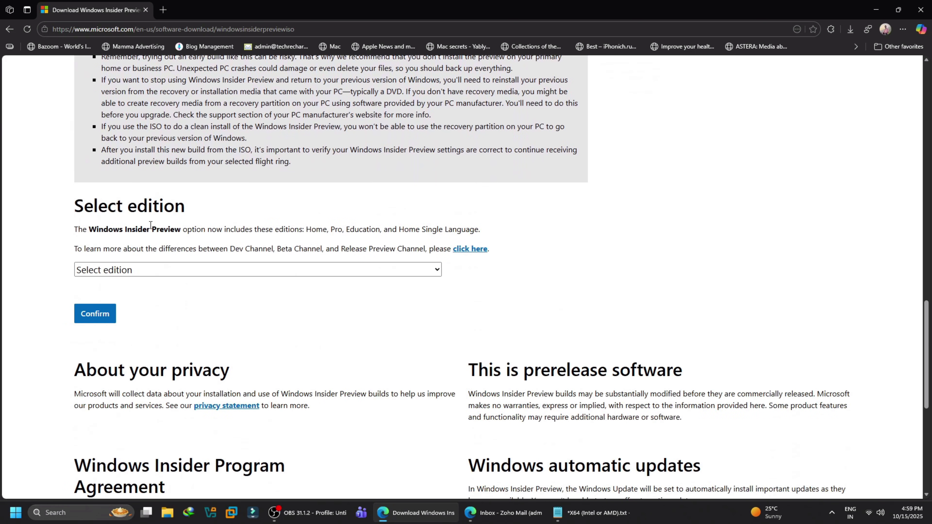
{"action": "left_click", "coordinate": [188, 270]}
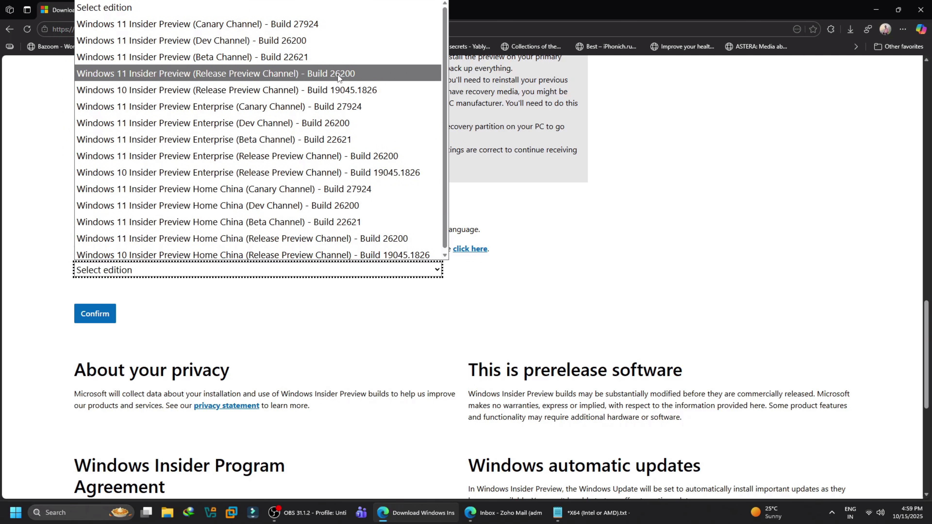
{"action": "left_click", "coordinate": [210, 71]}
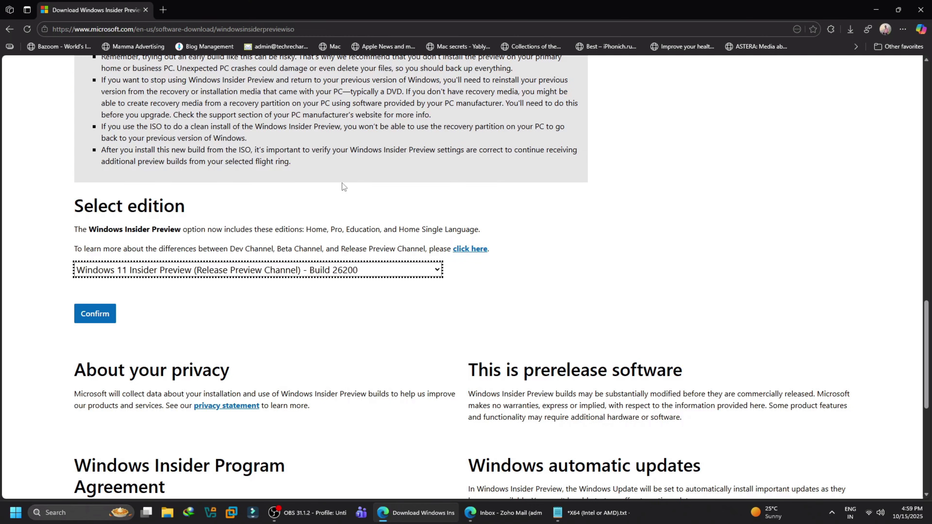
{"action": "left_click", "coordinate": [94, 313]}
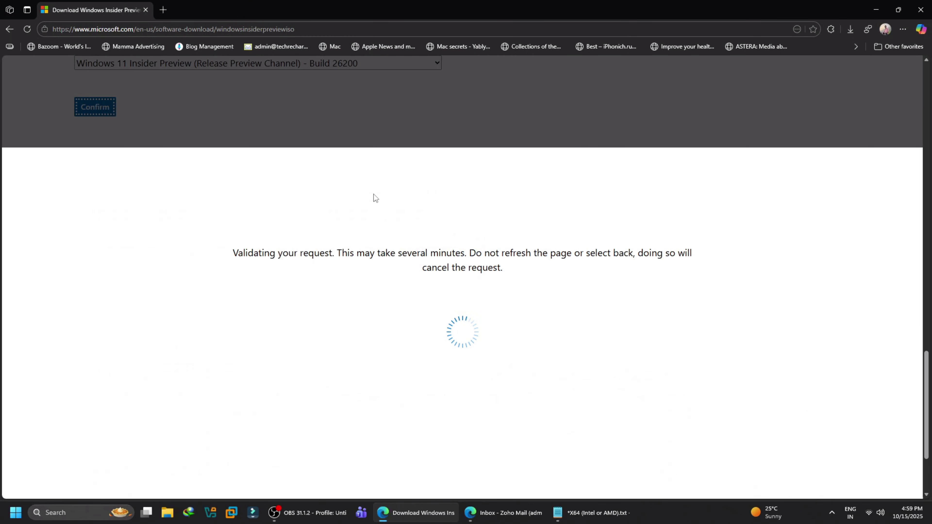
{"action": "left_click", "coordinate": [125, 231]}
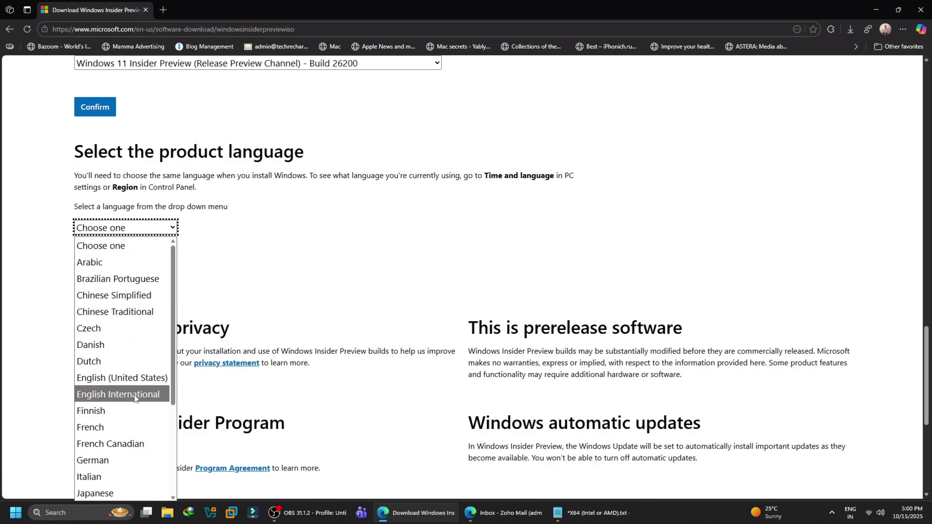
{"action": "left_click", "coordinate": [123, 395]}
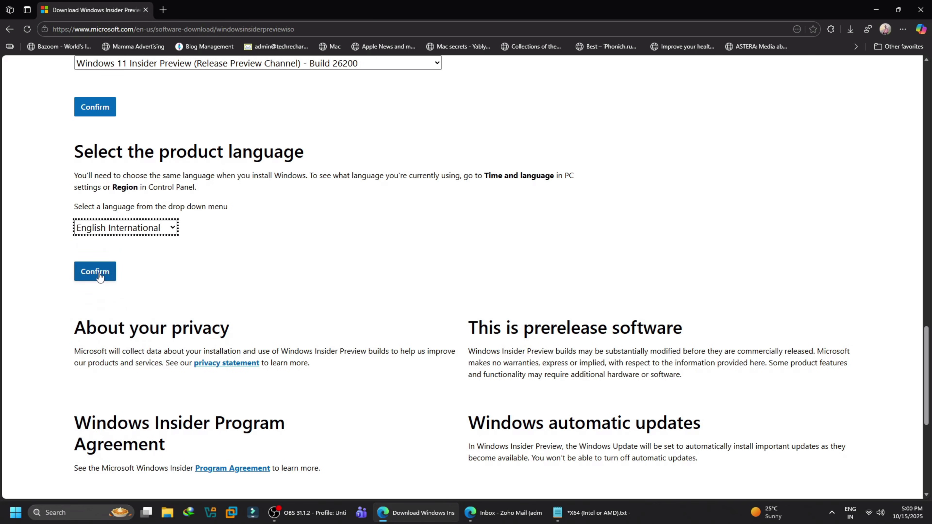
- Confirm the English International language and start the 64-bit Build 26200 ISO download
{"action": "left_click", "coordinate": [96, 273]}
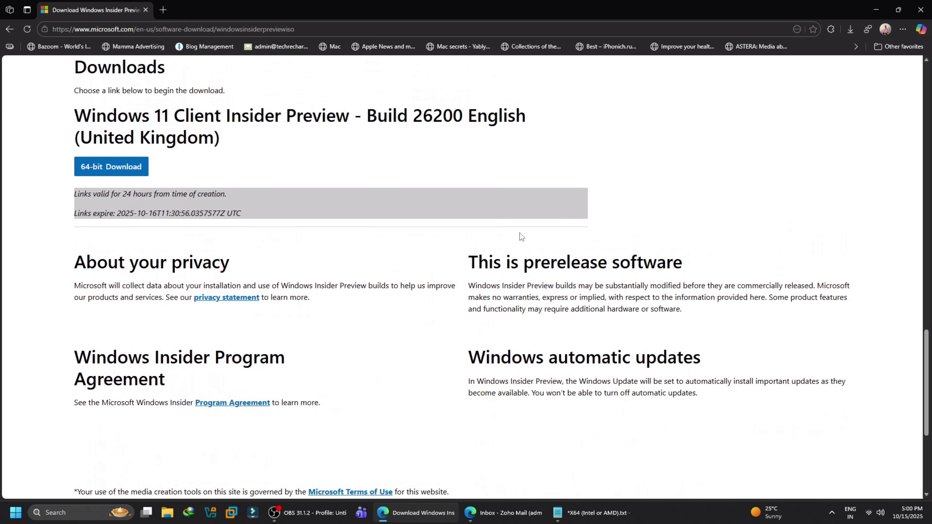
{"action": "left_click_drag", "start_coordinate": [84, 121], "coordinate": [273, 141]}
{"action": "left_click", "coordinate": [112, 168]}
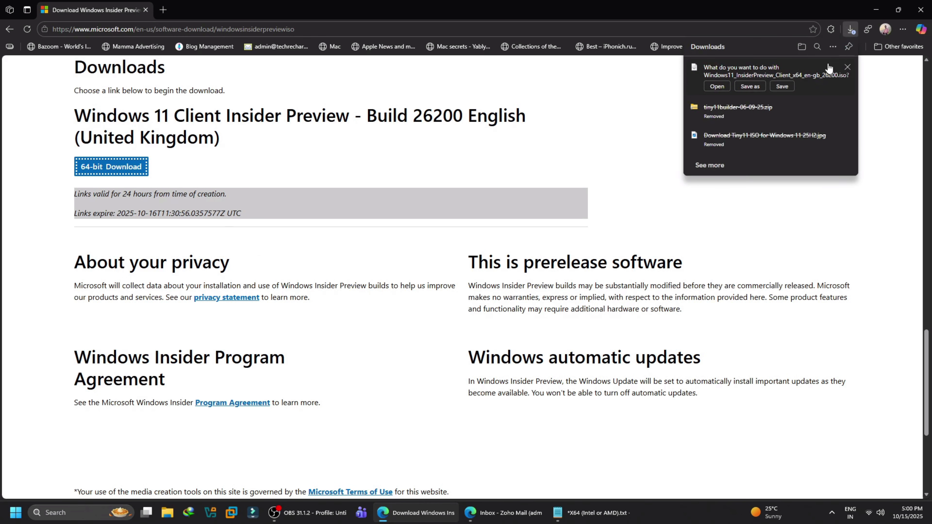
- Dismiss the ISO save prompt, check the existing desktop ISO, and return to the download page
{"action": "left_click", "coordinate": [847, 66]}
{"action": "left_click", "coordinate": [875, 10]}
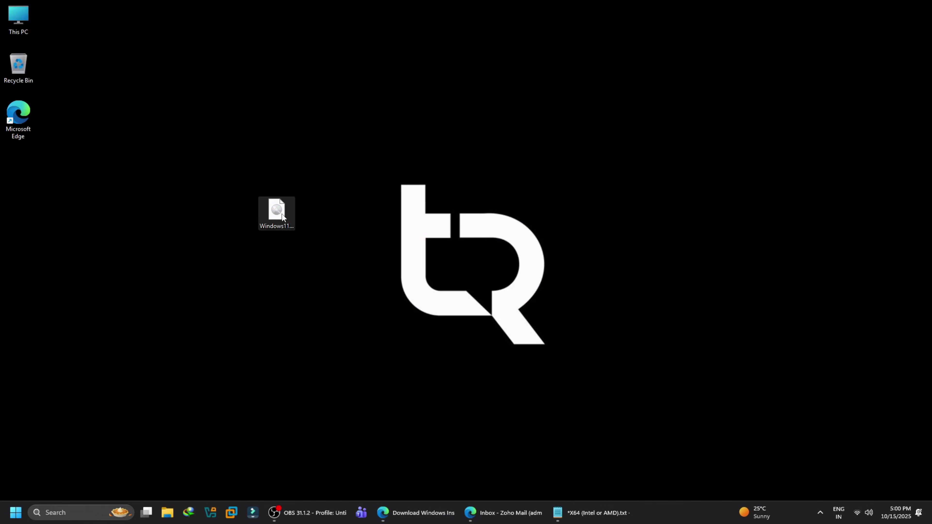
{"action": "left_click", "coordinate": [282, 217]}
{"action": "left_click_drag", "start_coordinate": [275, 210], "coordinate": [314, 196]}
{"action": "left_click", "coordinate": [422, 520]}
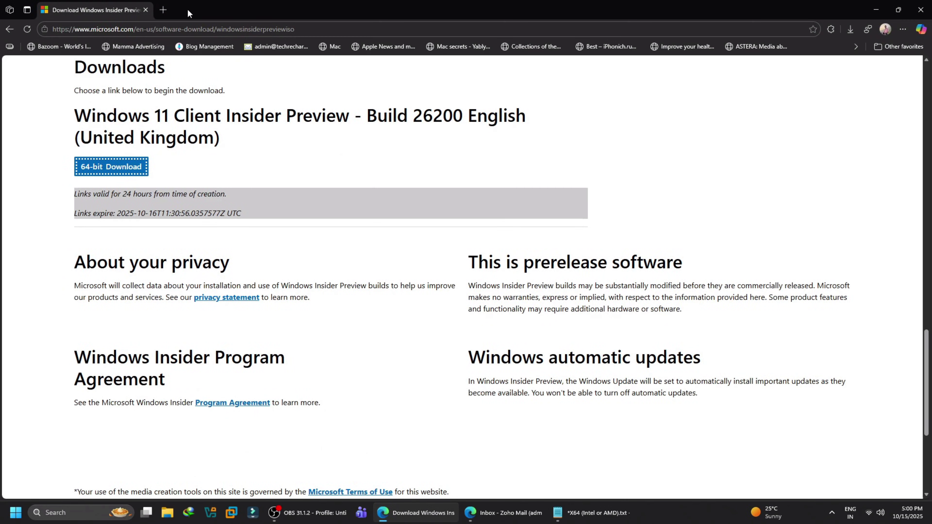
- Search for 'tiny11 builder' and open the tiny11builder GitHub repository's September 2025 release
{"action": "left_click", "coordinate": [163, 9]}
{"action": "type", "text": "tiny11 builder script"}
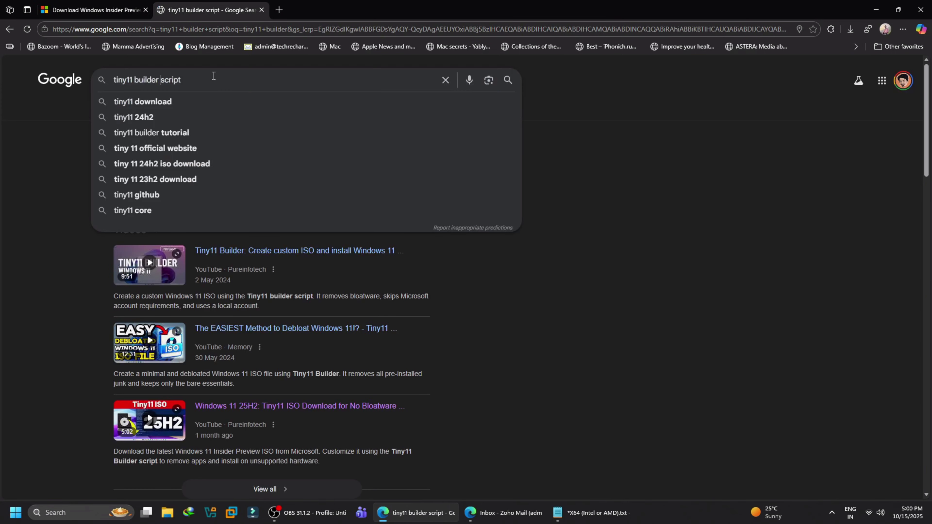
{"action": "left_click", "coordinate": [651, 265]}
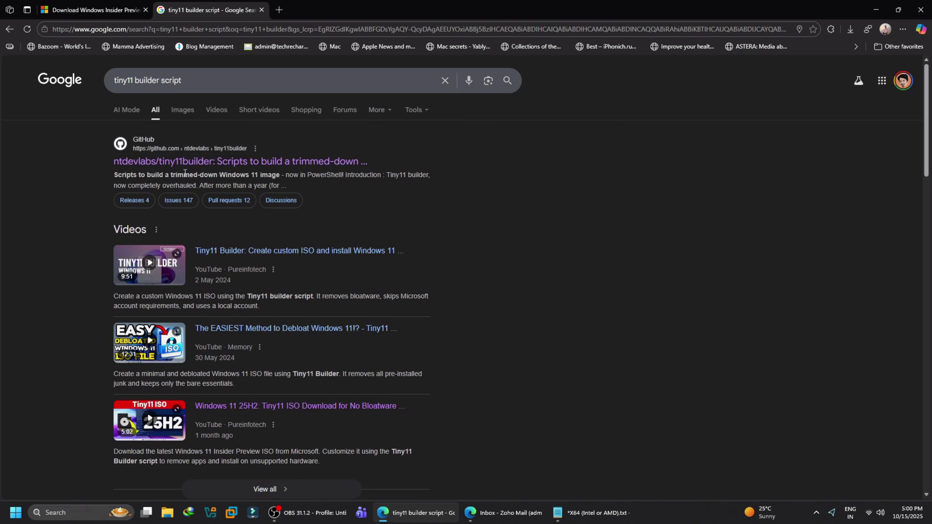
{"action": "left_click", "coordinate": [246, 162]}
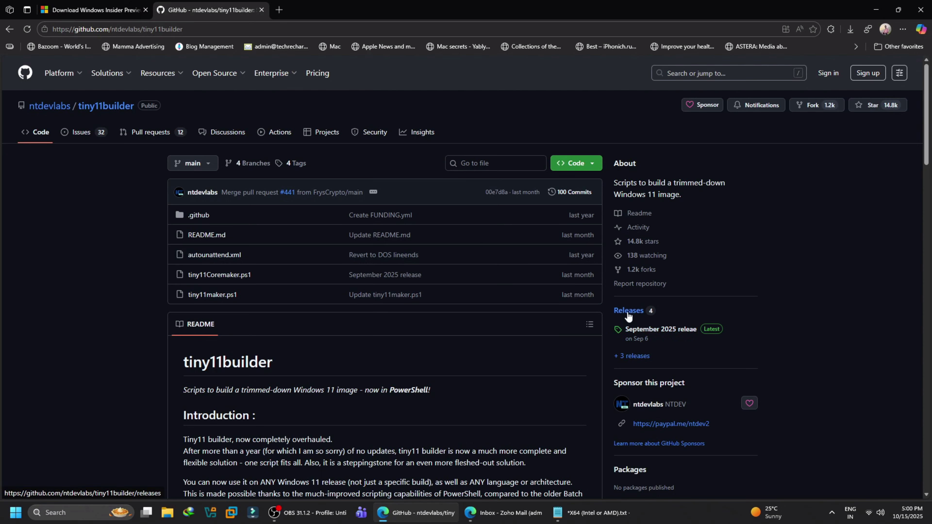
{"action": "left_click", "coordinate": [660, 330]}
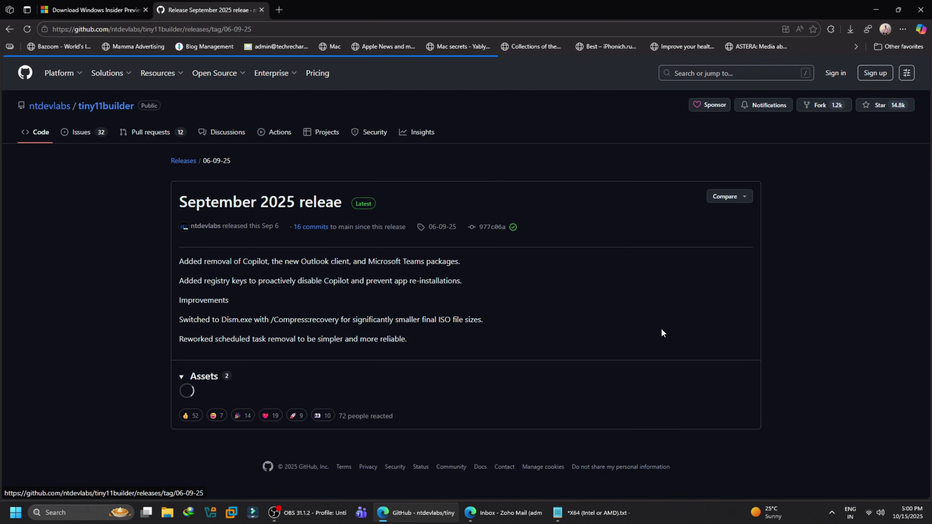
- Save the release's Source code (zip) to the Desktop
{"action": "scroll", "coordinate": [565, 231], "scroll_direction": "down", "scroll_amount": 1}
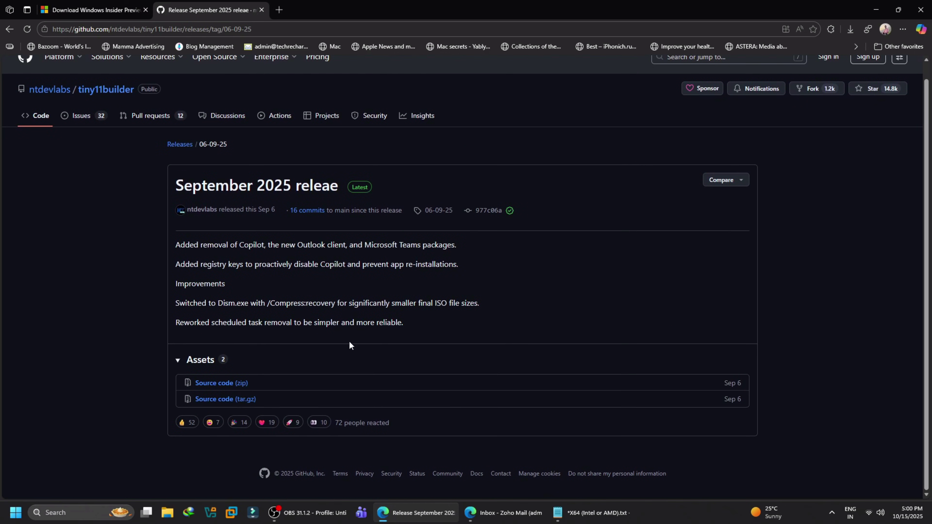
{"action": "left_click", "coordinate": [241, 385]}
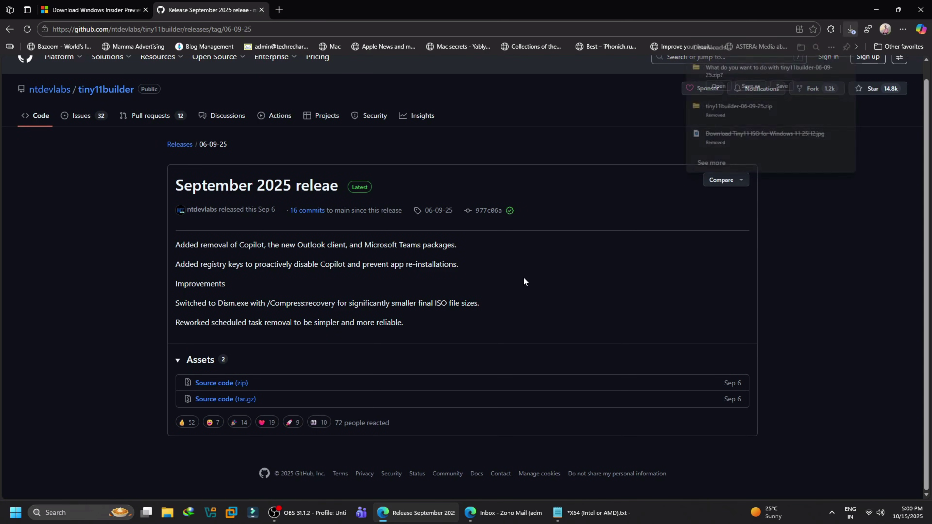
{"action": "left_click", "coordinate": [750, 87]}
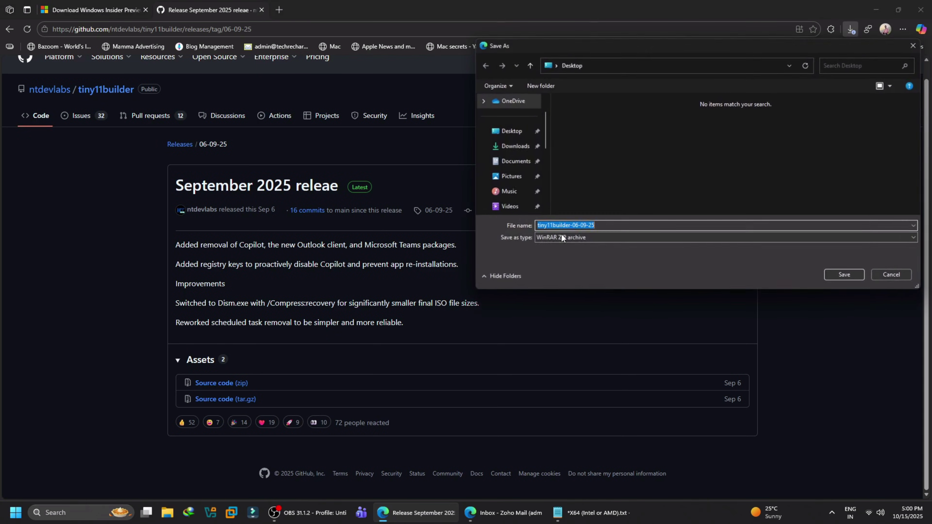
{"action": "left_click", "coordinate": [849, 279]}
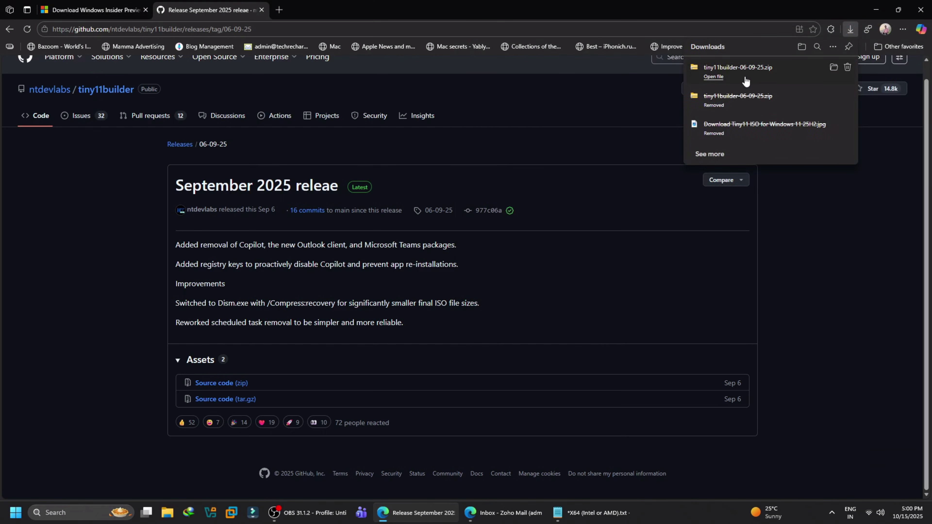
- Mount the desktop Windows 11 Insider ISO as DVD Drive (F:) and close the drive's window
{"action": "left_click", "coordinate": [875, 10]}
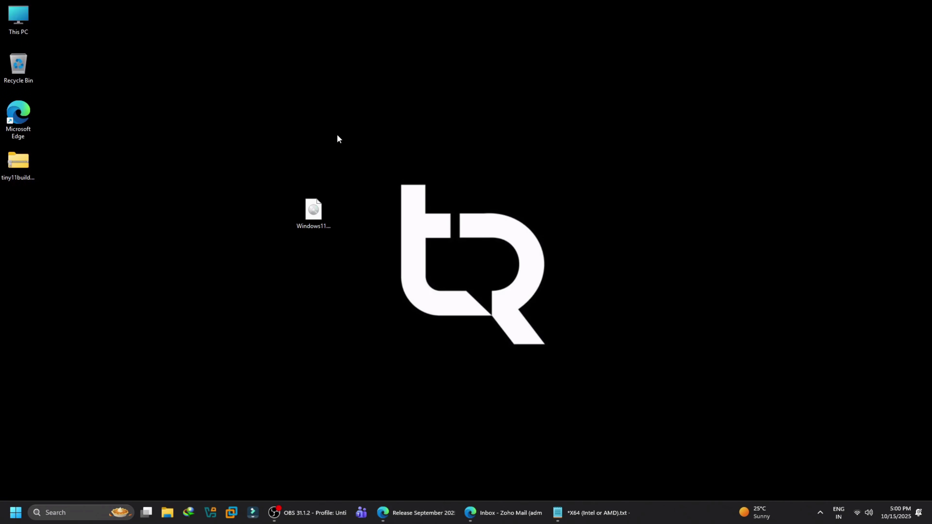
{"action": "left_click", "coordinate": [322, 231]}
{"action": "left_click_drag", "start_coordinate": [313, 212], "coordinate": [240, 164]}
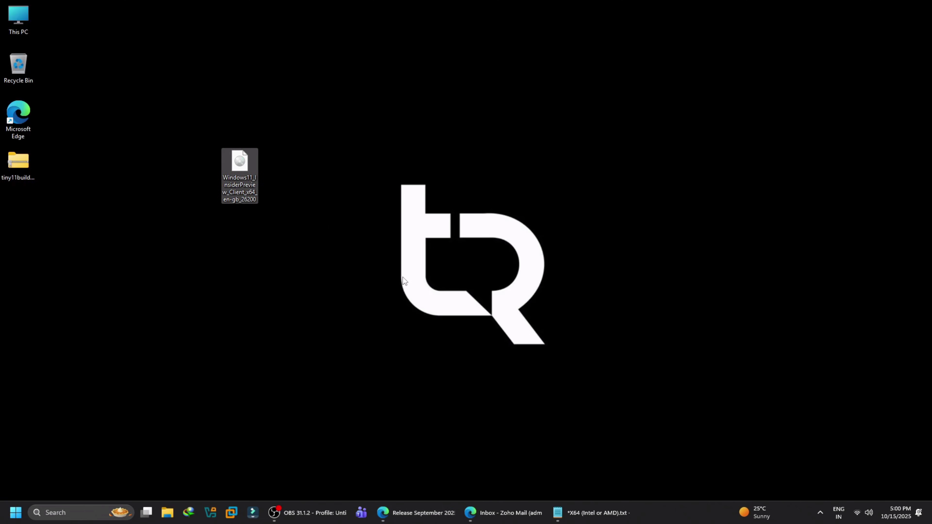
{"action": "right_click", "coordinate": [239, 164]}
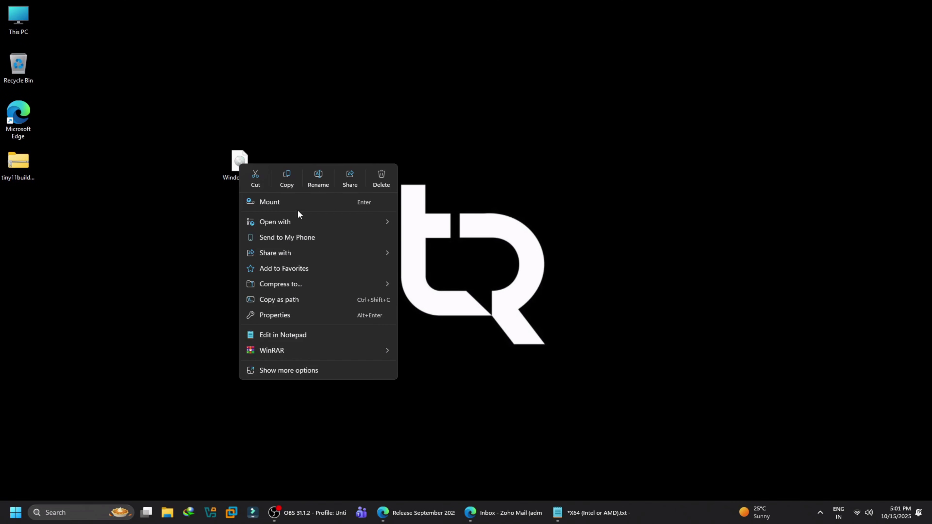
{"action": "left_click", "coordinate": [269, 208]}
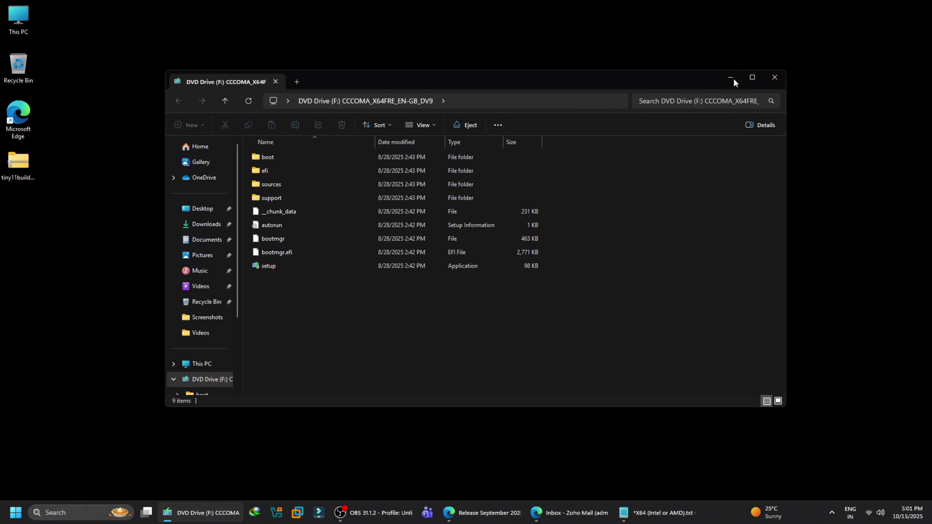
{"action": "left_click", "coordinate": [774, 78]}
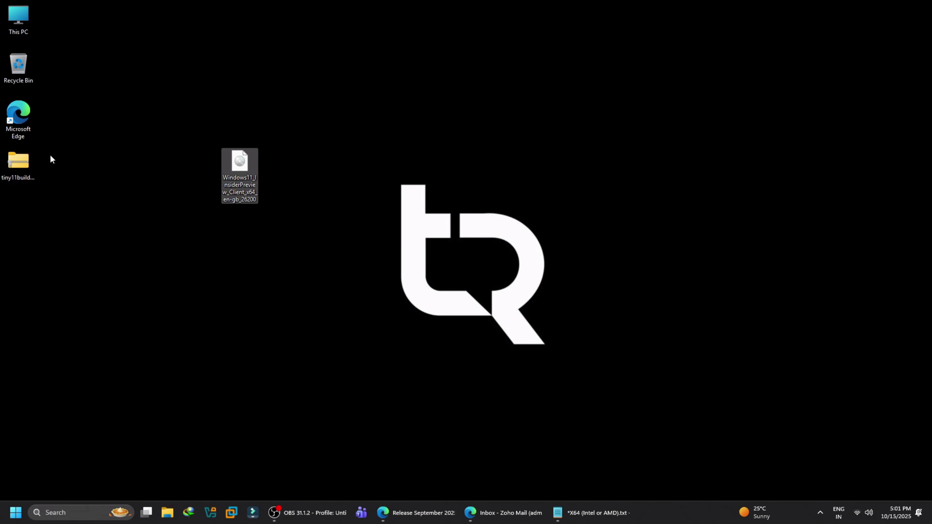
{"action": "left_click", "coordinate": [21, 163]}
- Extract the tiny11builder zip to the Desktop and open its tiny11builder-06-09-25 folder
{"action": "right_click", "coordinate": [19, 161]}
{"action": "left_click", "coordinate": [16, 186]}
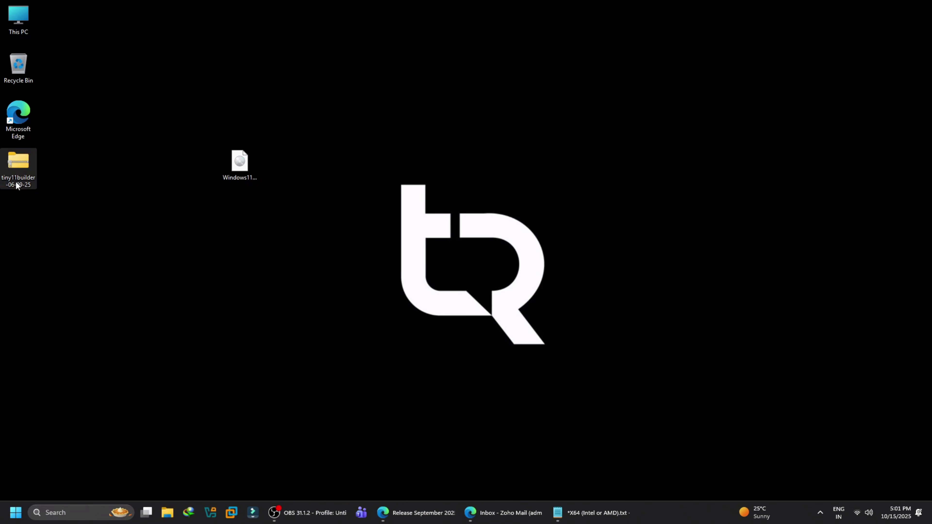
{"action": "right_click", "coordinate": [16, 185]}
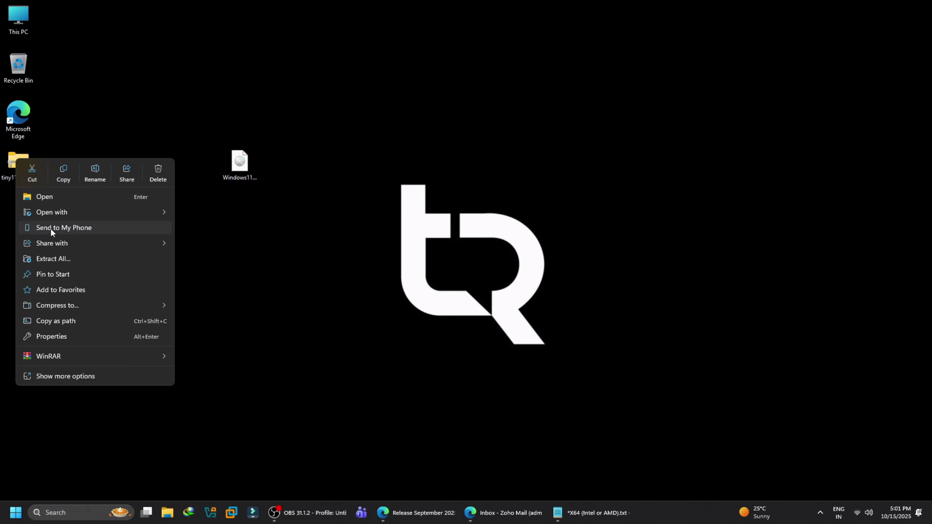
{"action": "left_click", "coordinate": [85, 263]}
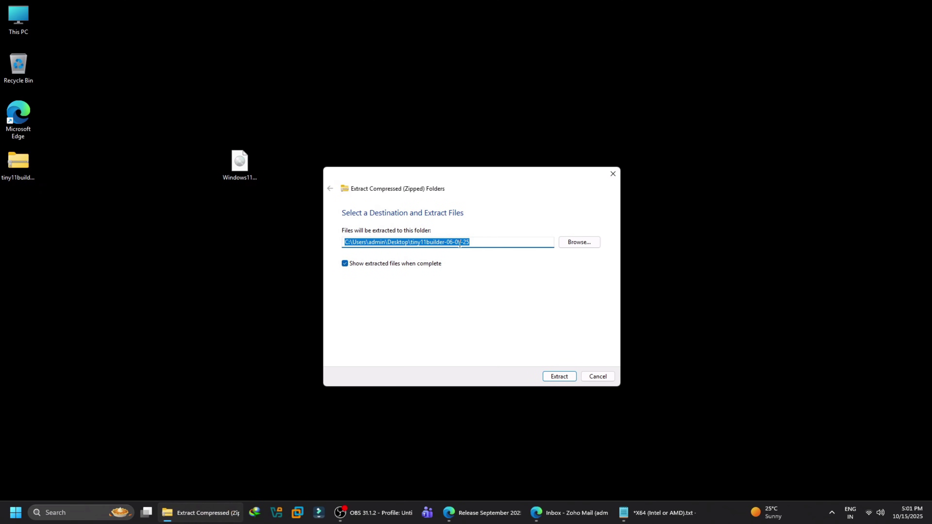
{"action": "left_click", "coordinate": [559, 376]}
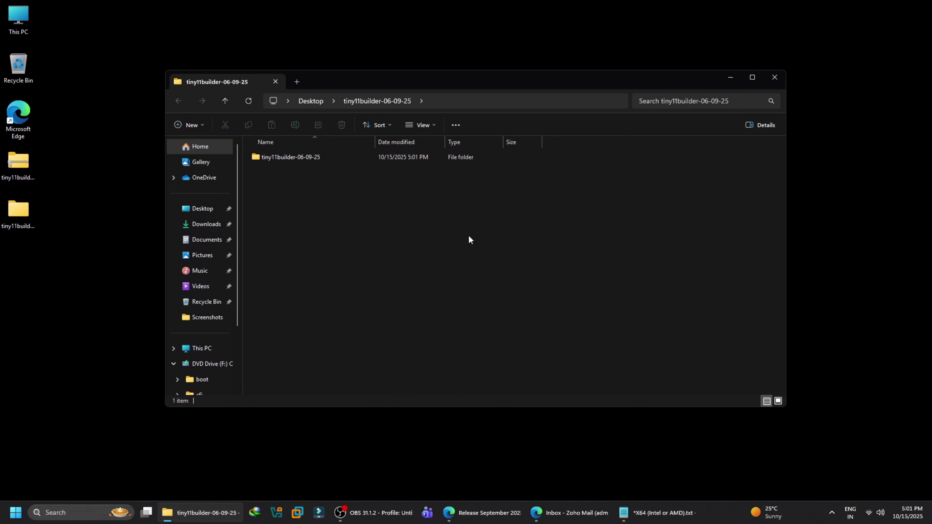
{"action": "double_click", "coordinate": [278, 157]}
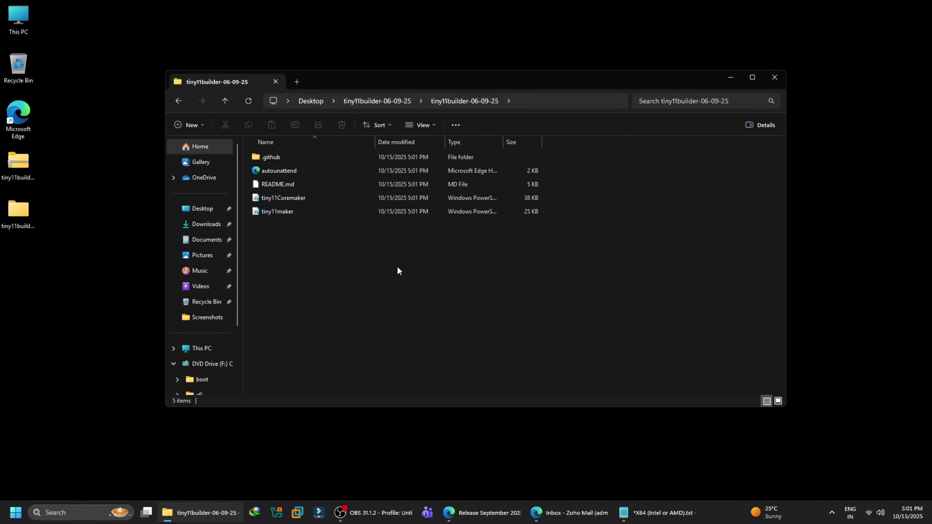
{"action": "left_click", "coordinate": [11, 520]}
{"action": "type", "text": "terminal"}
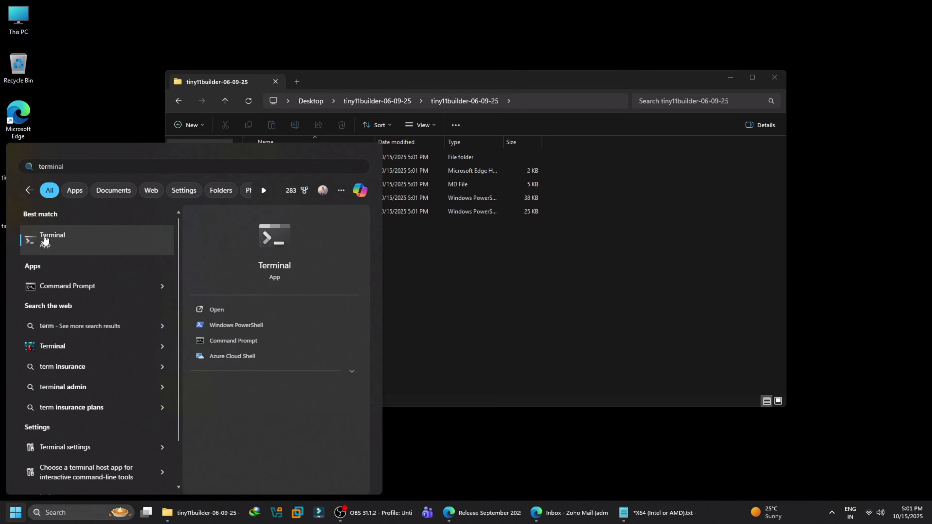
- Launch Terminal as administrator, open a Windows PowerShell tab, and close the original tab
{"action": "right_click", "coordinate": [65, 241]}
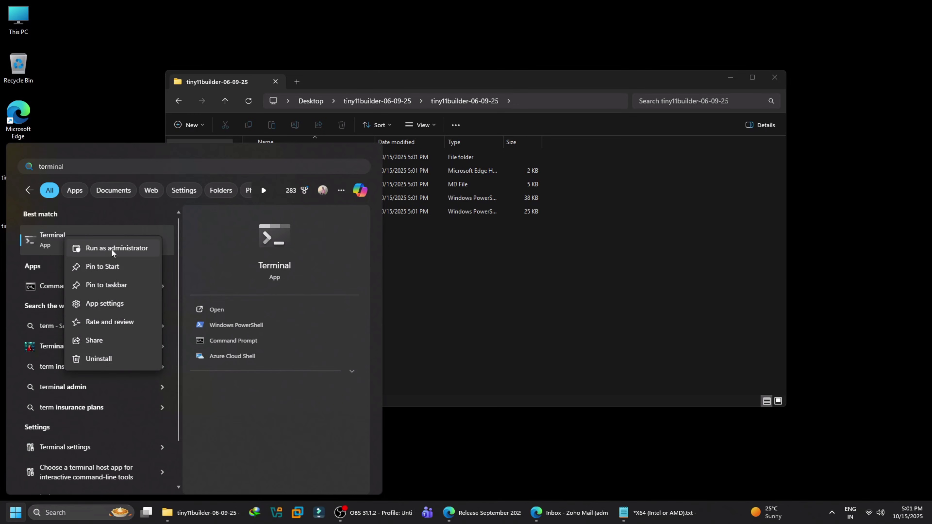
{"action": "left_click", "coordinate": [121, 250]}
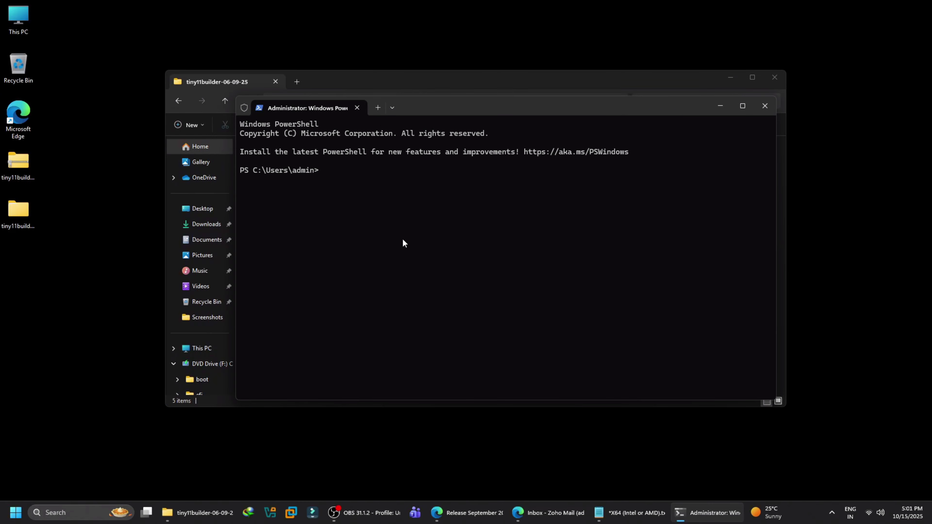
{"action": "left_click", "coordinate": [392, 109]}
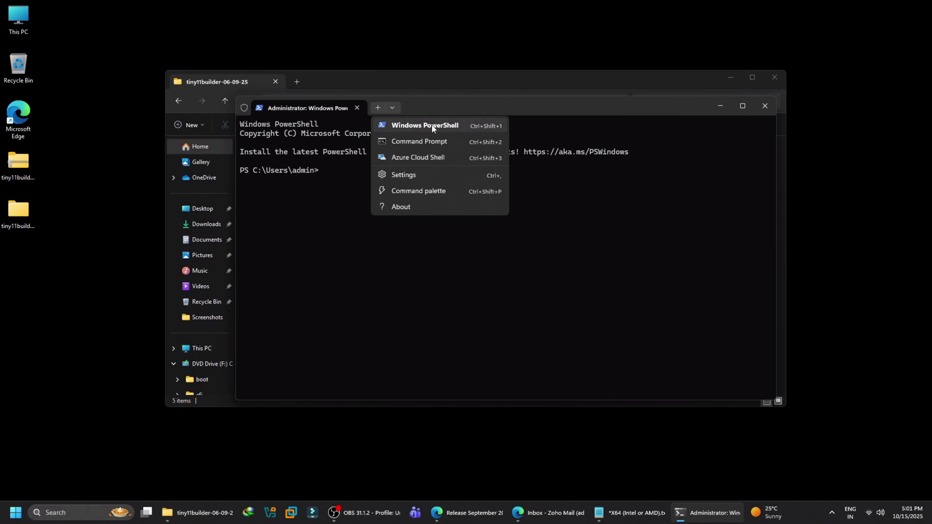
{"action": "left_click", "coordinate": [439, 128]}
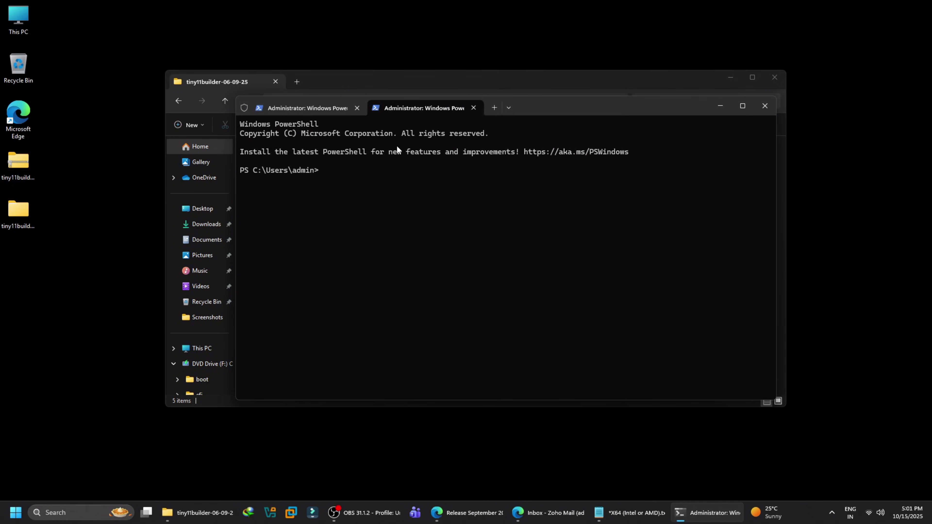
{"action": "left_click", "coordinate": [354, 112]}
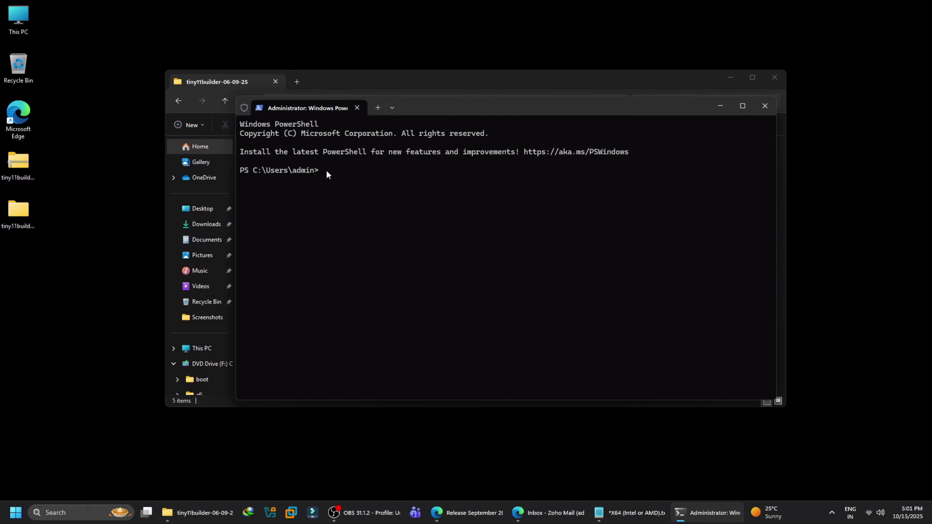
- Copy 'Set-ExecutionPolicy unrestricted' from the Notepad notes and run it in the admin PowerShell
{"action": "left_click", "coordinate": [629, 511]}
{"action": "left_click", "coordinate": [302, 181]}
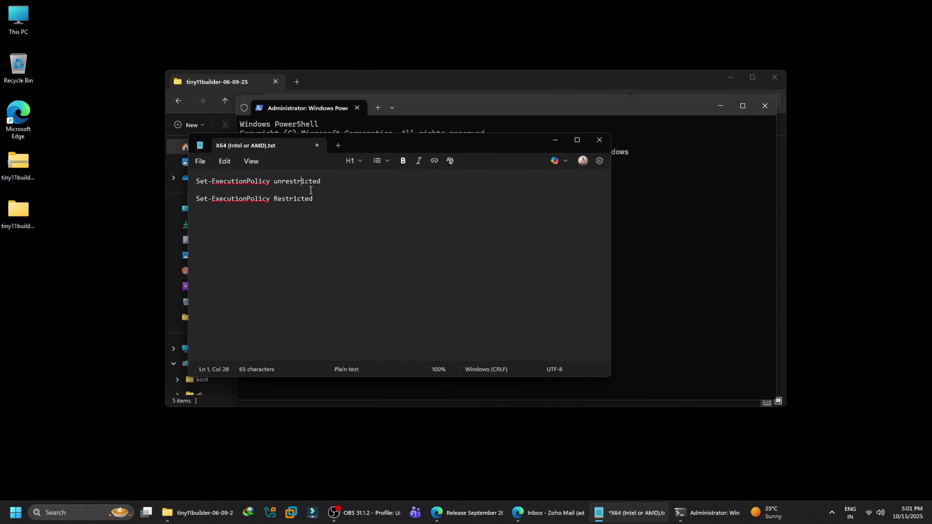
{"action": "left_click_drag", "start_coordinate": [321, 182], "coordinate": [197, 176]}
{"action": "right_click", "coordinate": [270, 181]}
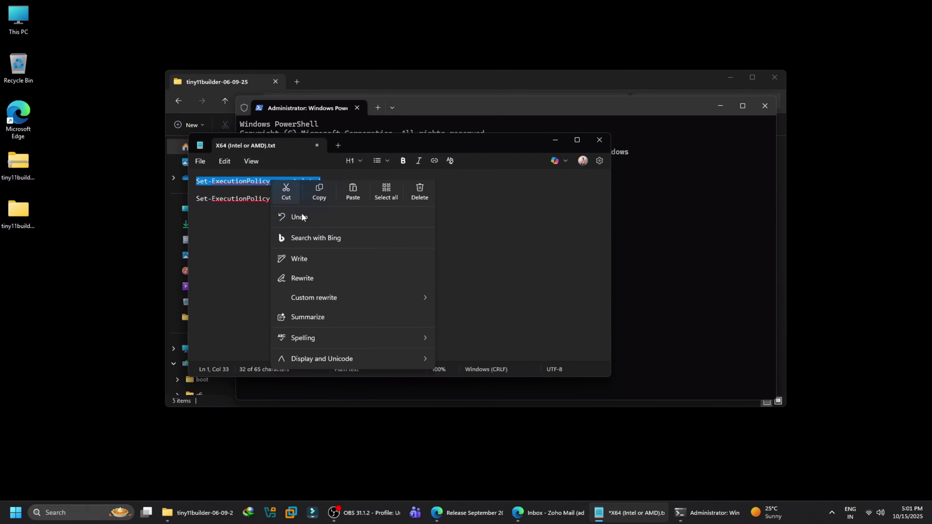
{"action": "left_click", "coordinate": [317, 191]}
{"action": "left_click", "coordinate": [424, 91]}
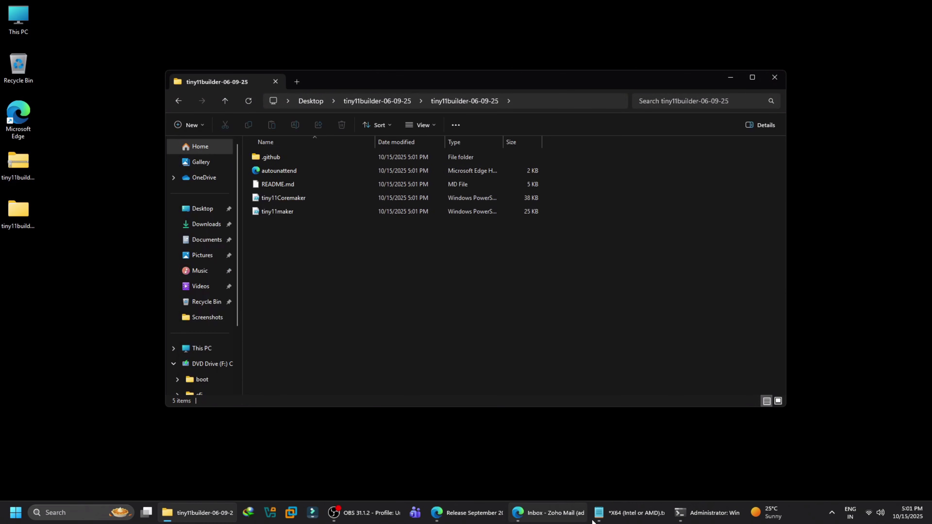
{"action": "left_click", "coordinate": [686, 520]}
{"action": "key", "text": "ctrl+v"}
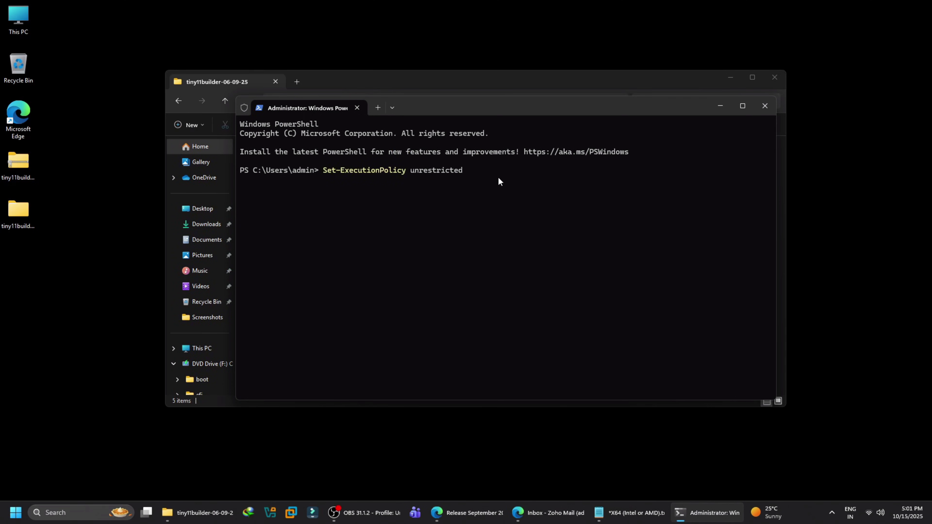
{"action": "key", "text": "Return"}
- Start an & " call command with the tiny11builder folder path copied from File Explorer
{"action": "type", "text": "& \""}
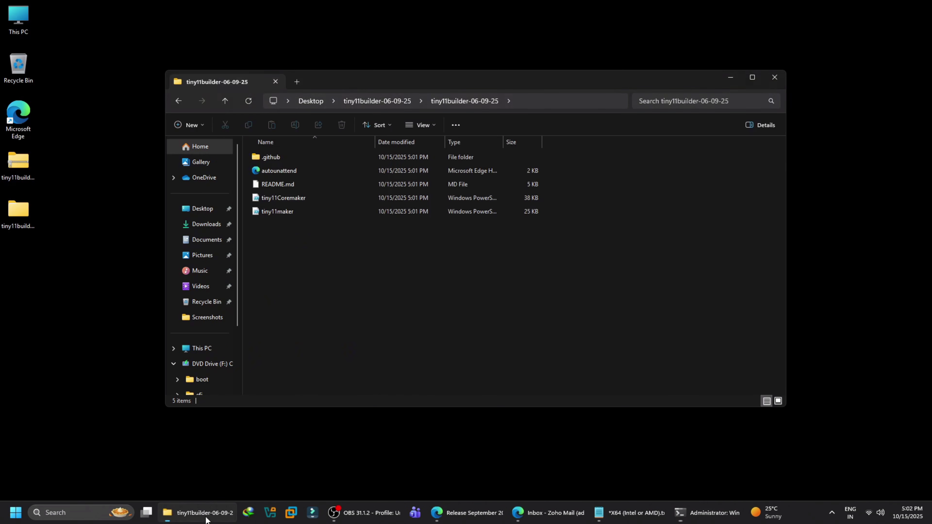
{"action": "left_click", "coordinate": [200, 513]}
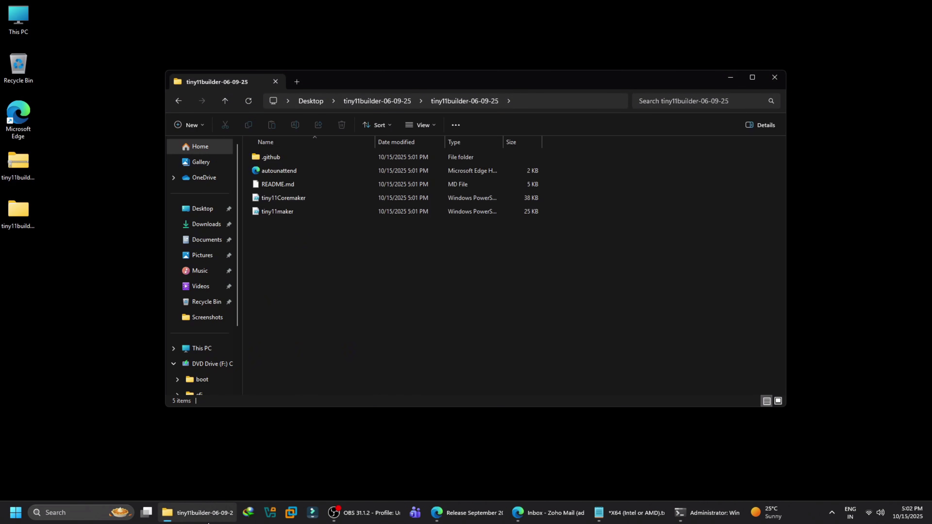
{"action": "left_click", "coordinate": [535, 103]}
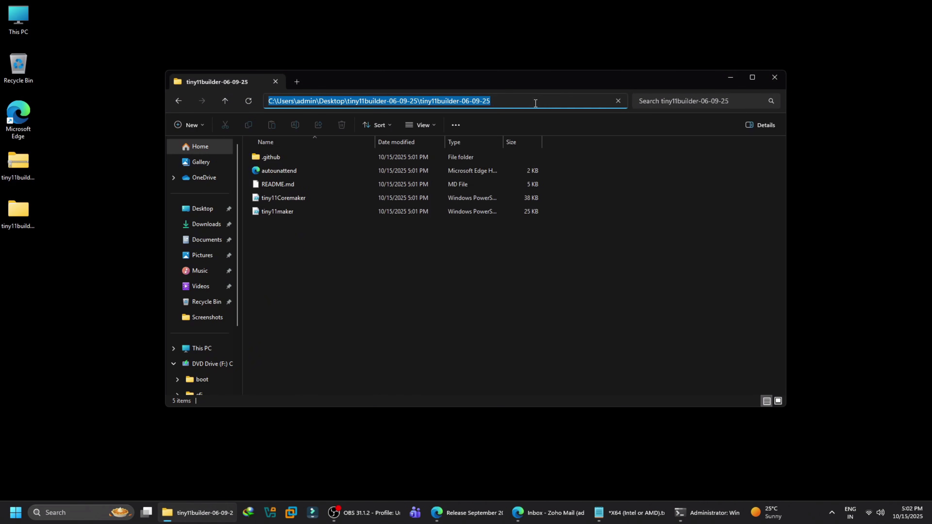
{"action": "right_click", "coordinate": [479, 103]}
{"action": "left_click", "coordinate": [509, 129]}
{"action": "left_click", "coordinate": [706, 512]}
{"action": "right_click", "coordinate": [430, 235]}
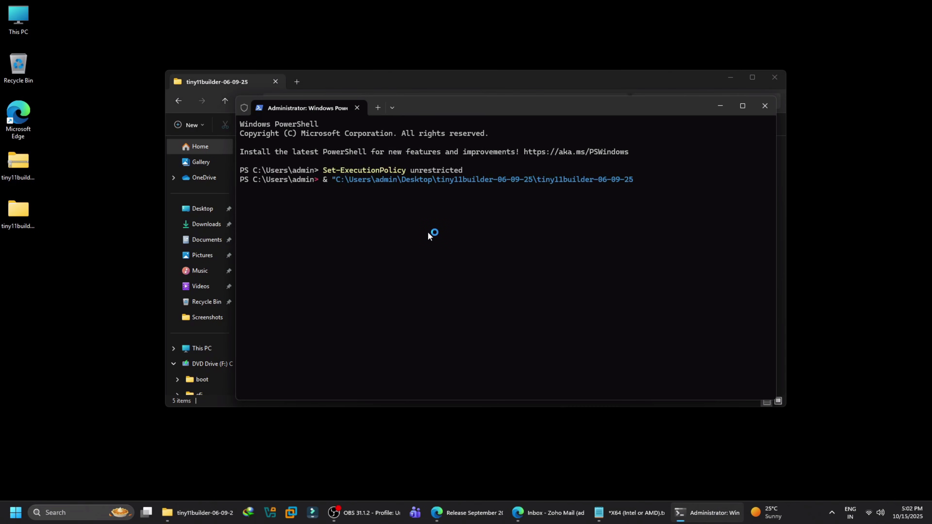
{"action": "type", "text": "\\"}
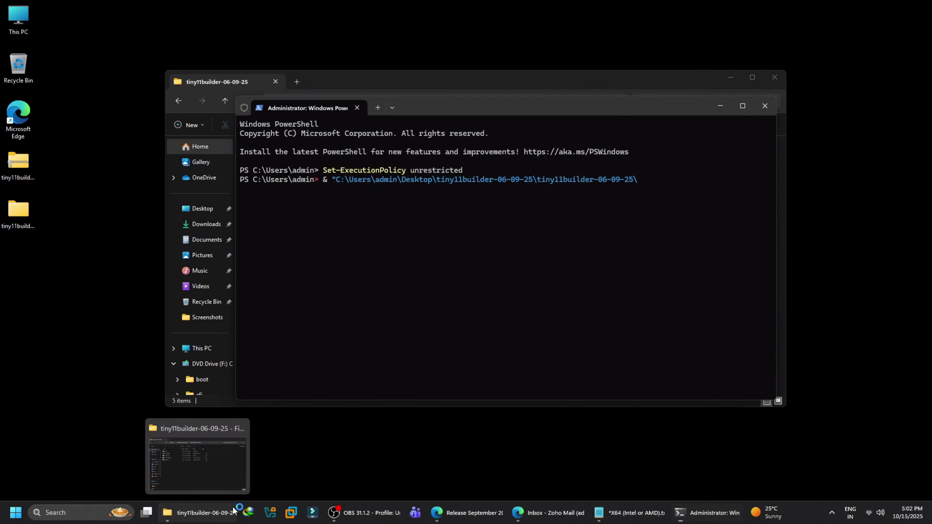
- Append tiny11maker.ps1" to the path and run the script
{"action": "left_click", "coordinate": [198, 512]}
{"action": "left_click", "coordinate": [278, 211]}
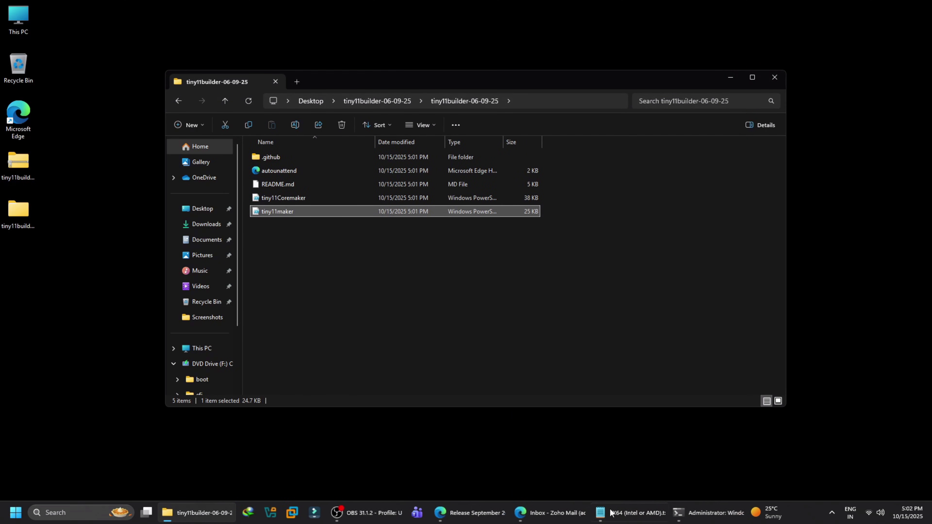
{"action": "left_click", "coordinate": [705, 512]}
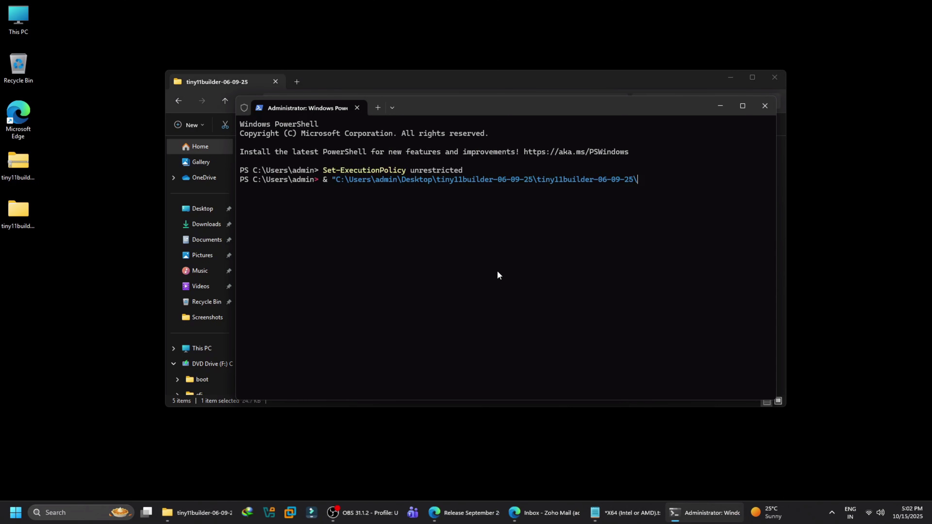
{"action": "type", "text": "tiny11maker.ps1\""}
{"action": "key", "text": "Return"}
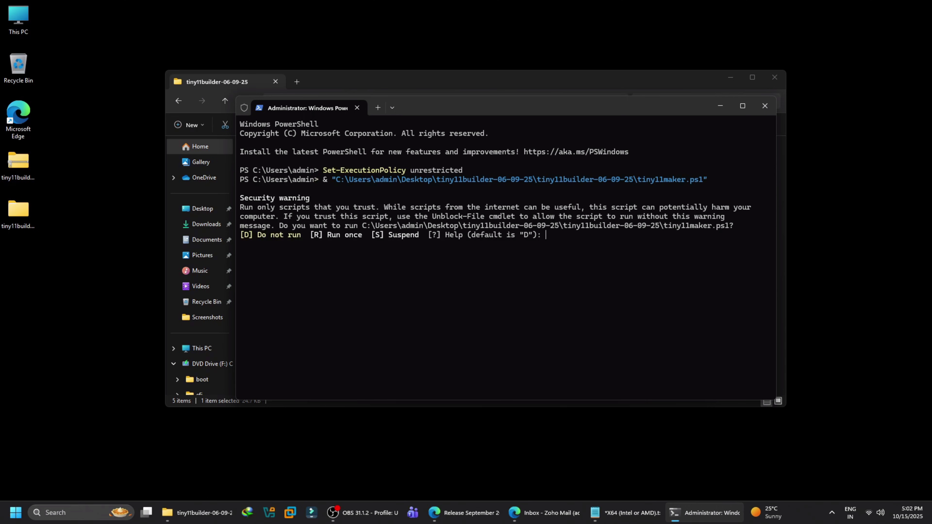
- Allow the script to run once with R, check This PC for the DVD drive, and enter drive letter F
{"action": "type", "text": "R"}
{"action": "key", "text": "Return"}
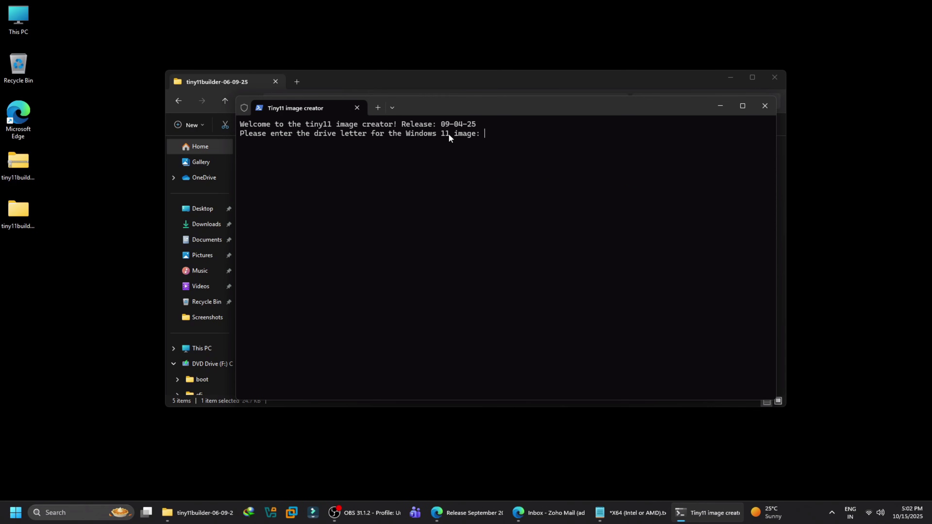
{"action": "key", "text": "super"}
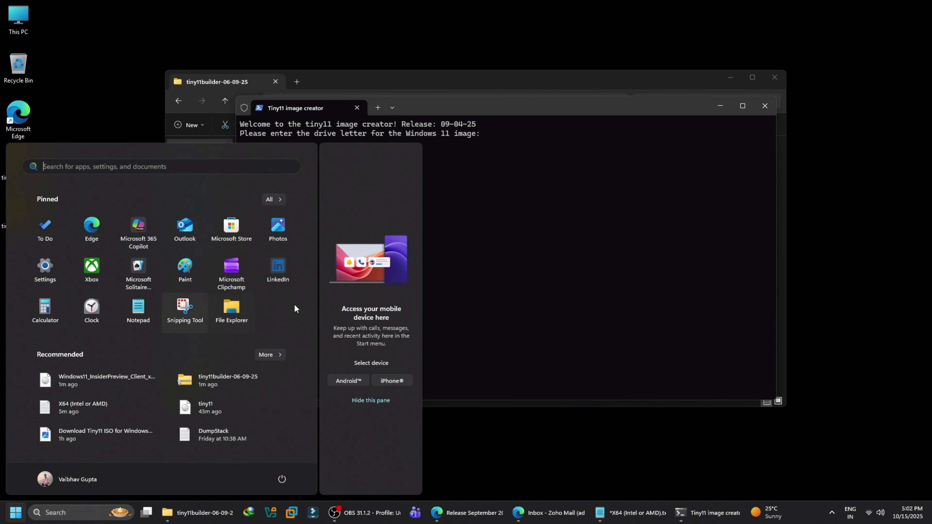
{"action": "left_click", "coordinate": [235, 381]}
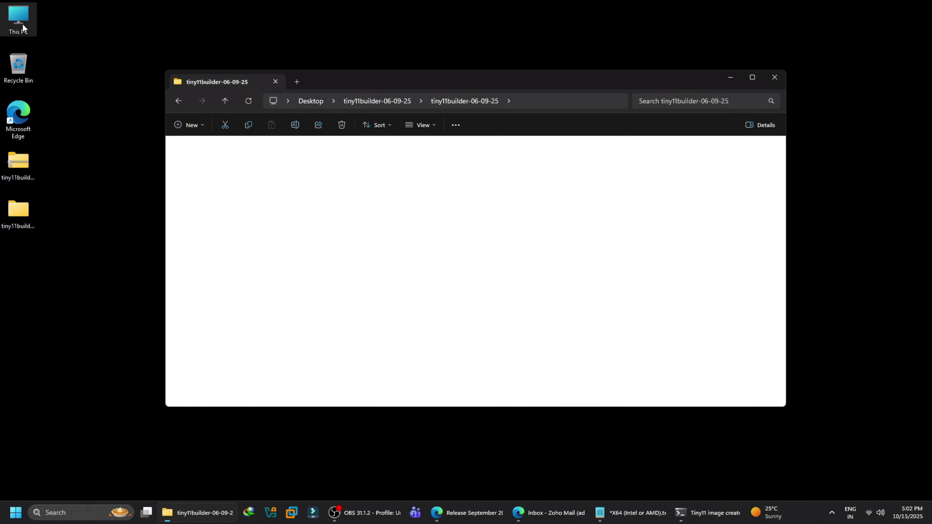
{"action": "double_click", "coordinate": [23, 26]}
{"action": "left_click", "coordinate": [689, 165]}
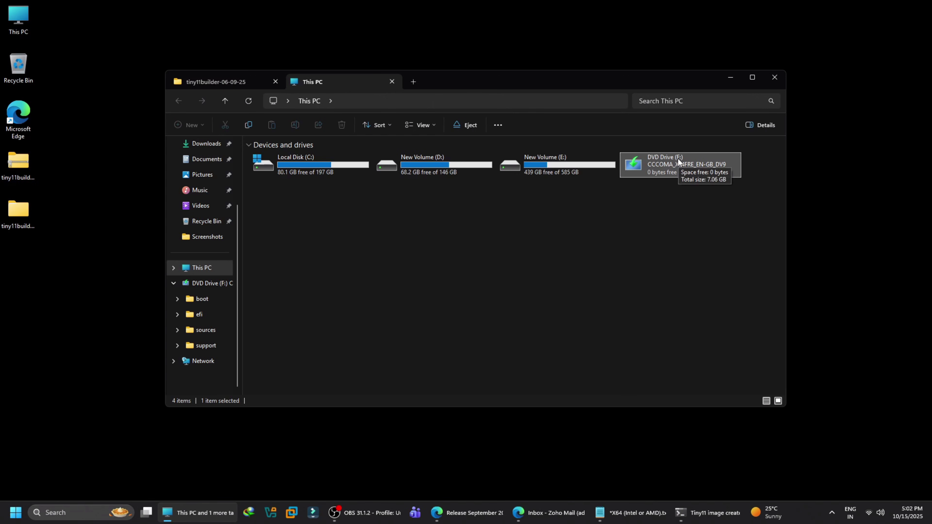
{"action": "left_click", "coordinate": [730, 77]}
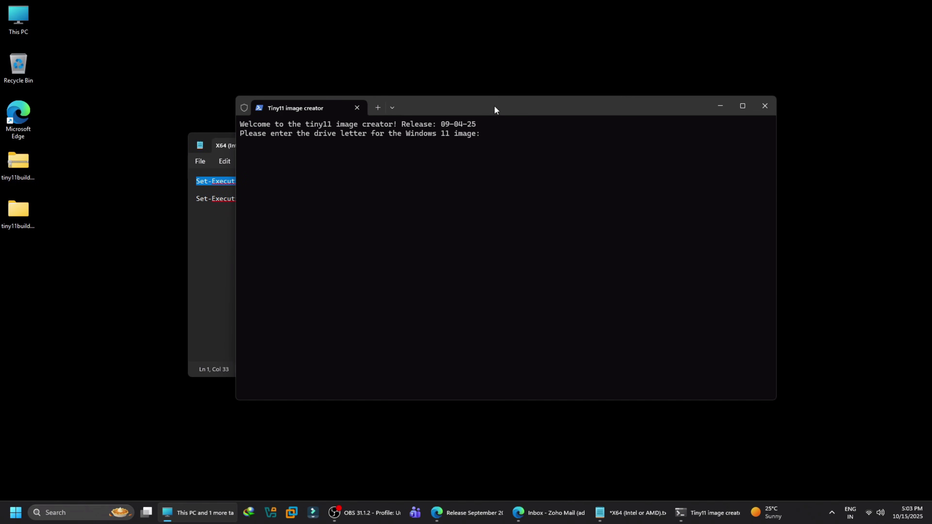
{"action": "left_click", "coordinate": [494, 107]}
{"action": "type", "text": "f"}
{"action": "key", "text": "Return"}
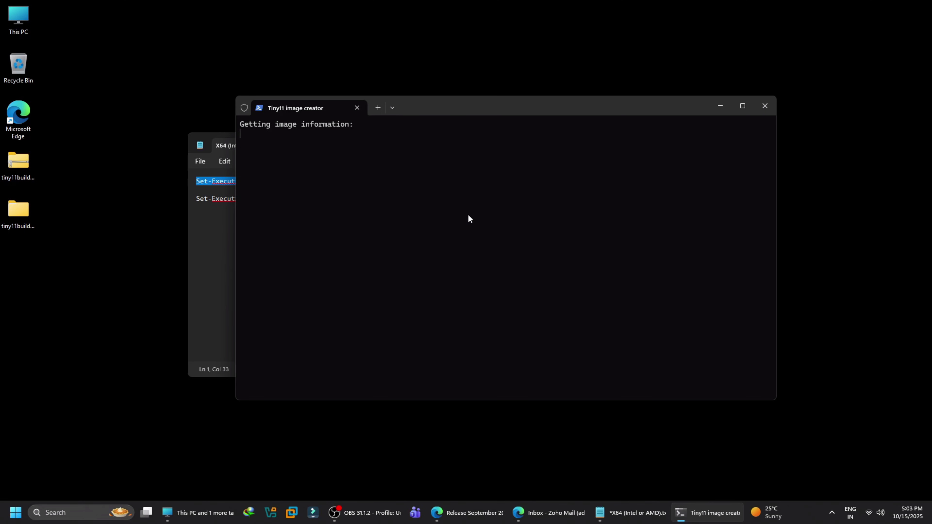
- Choose image index 6 (Windows 11 Pro) and let the script finish writing tiny11.iso
{"action": "scroll", "coordinate": [468, 217], "scroll_direction": "up", "scroll_amount": 15}
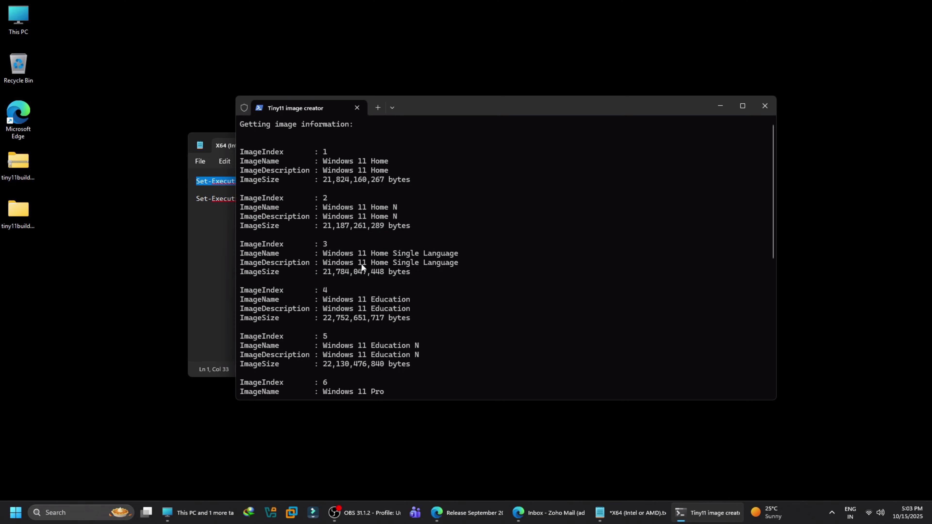
{"action": "scroll", "coordinate": [466, 280], "scroll_direction": "down", "scroll_amount": 3}
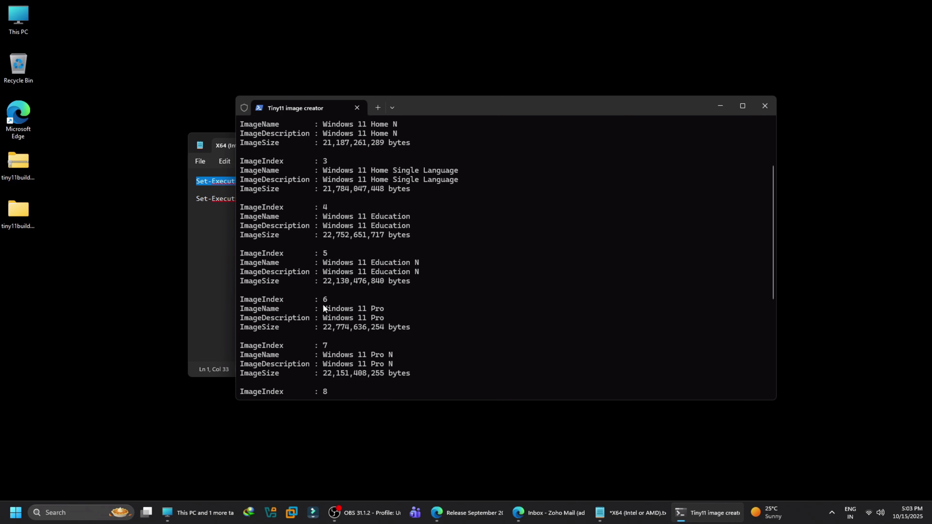
{"action": "scroll", "coordinate": [356, 298], "scroll_direction": "up", "scroll_amount": 3}
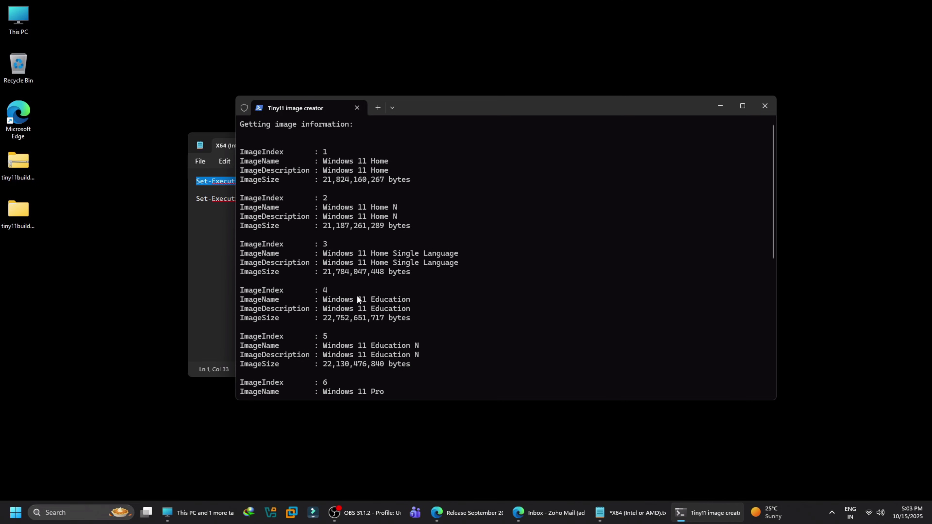
{"action": "scroll", "coordinate": [388, 217], "scroll_direction": "down", "scroll_amount": 10}
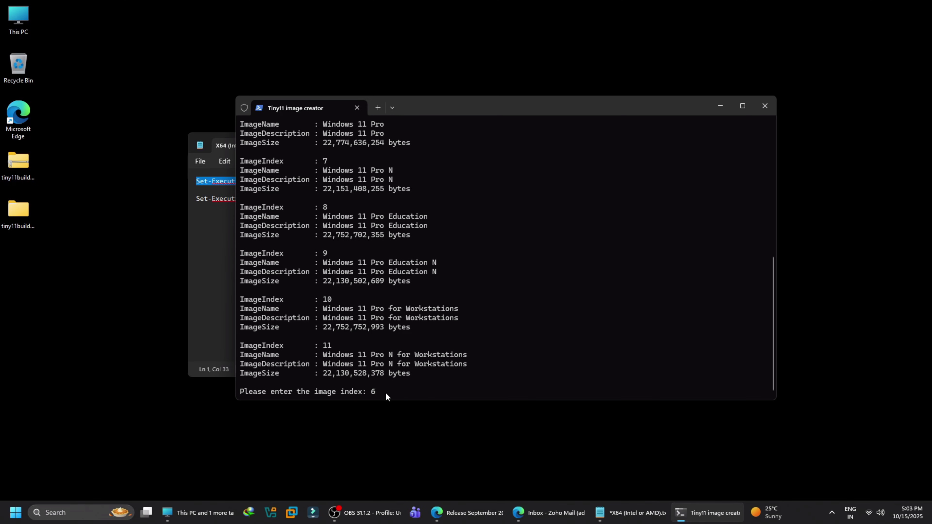
{"action": "key", "text": "Return"}
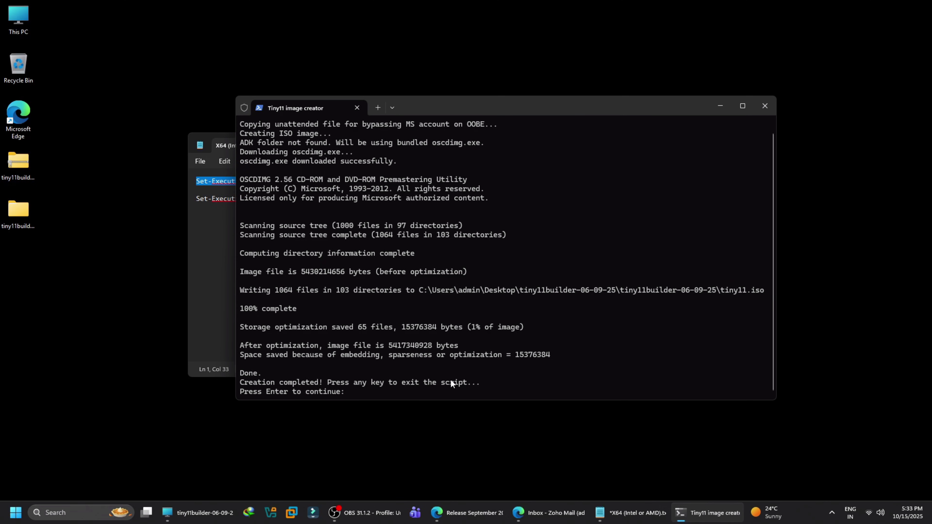
- Let the script clean up, then select the Set-ExecutionPolicy Restricted line in the notes
{"action": "key", "text": "Return"}
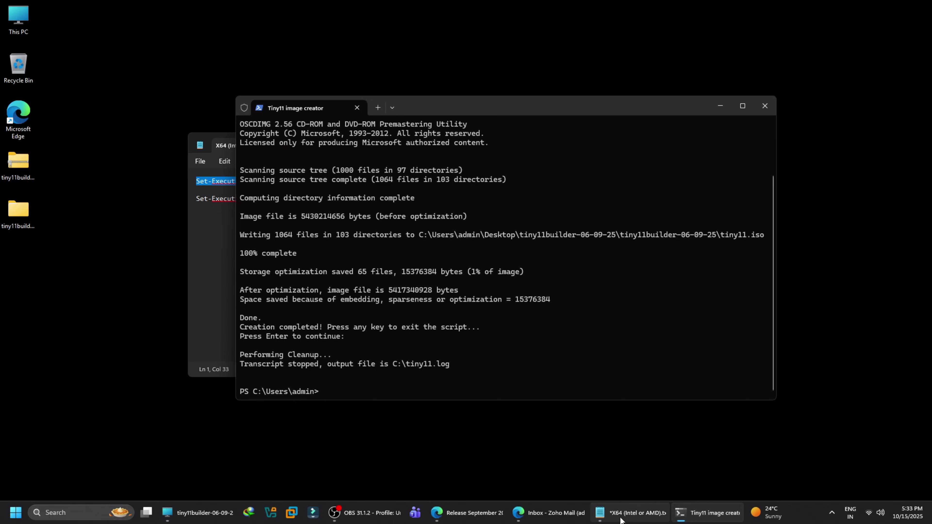
{"action": "left_click", "coordinate": [629, 512]}
{"action": "left_click", "coordinate": [333, 206]}
{"action": "triple_click", "coordinate": [302, 199]}
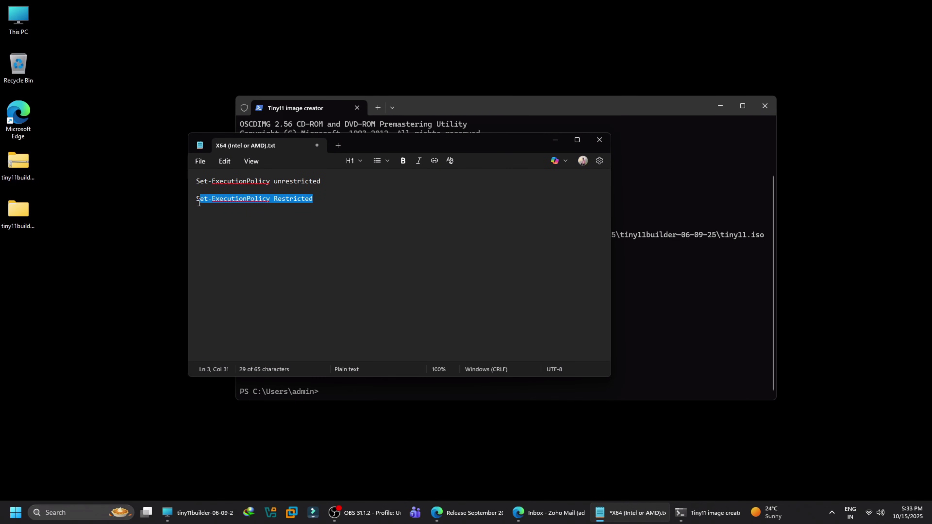
- Run Set-ExecutionPolicy Restricted in the terminal, then close Terminal and Notepad
{"action": "left_click", "coordinate": [525, 108]}
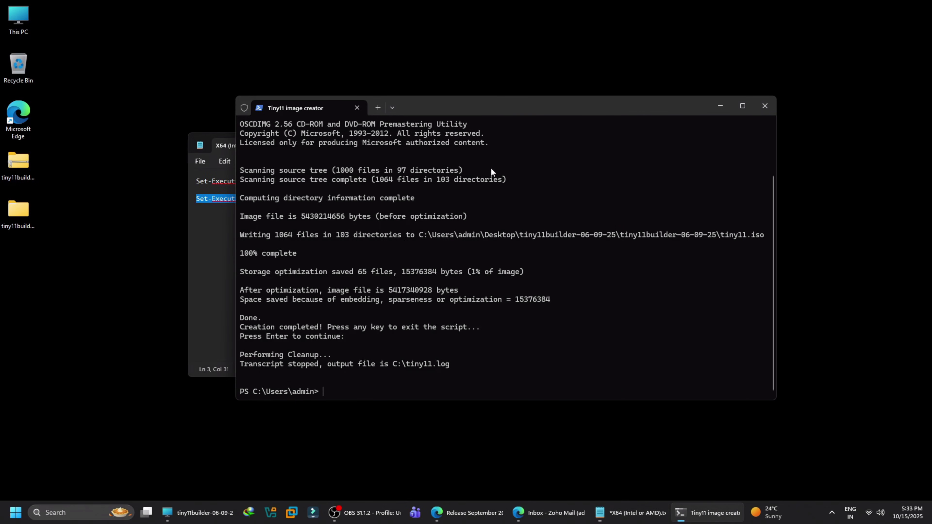
{"action": "key", "text": "ctrl+v"}
{"action": "key", "text": "Return"}
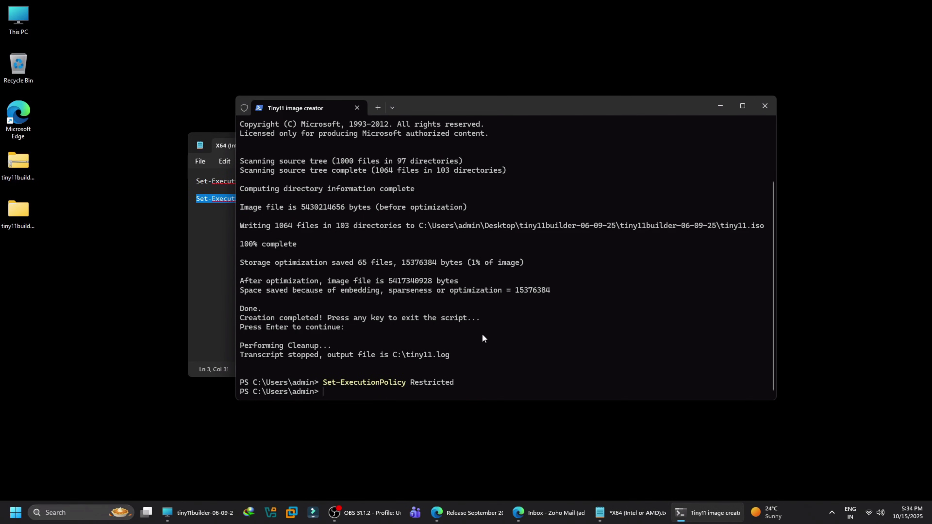
{"action": "left_click", "coordinate": [759, 107]}
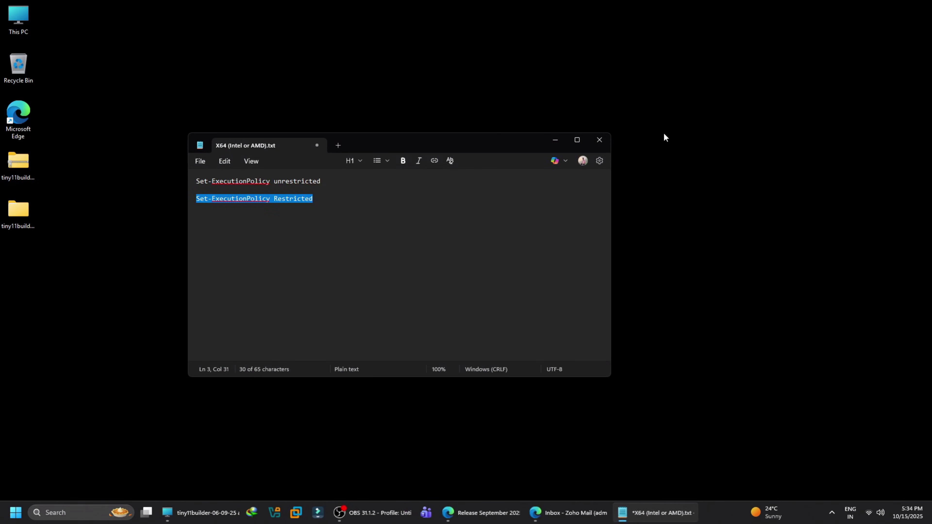
{"action": "left_click", "coordinate": [598, 140]}
- Open the tiny11builder-06-09-25 folder and select the newly created tiny11 ISO
{"action": "left_click", "coordinate": [22, 220]}
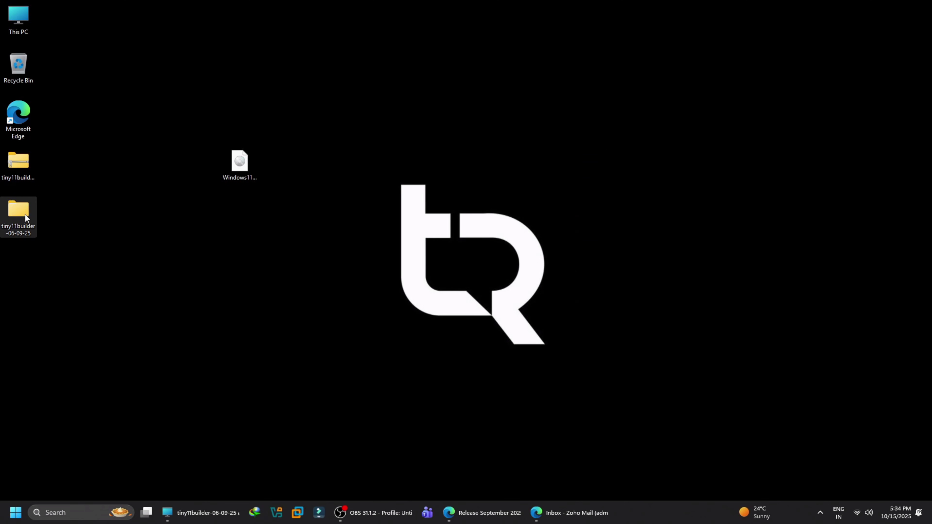
{"action": "double_click", "coordinate": [32, 216]}
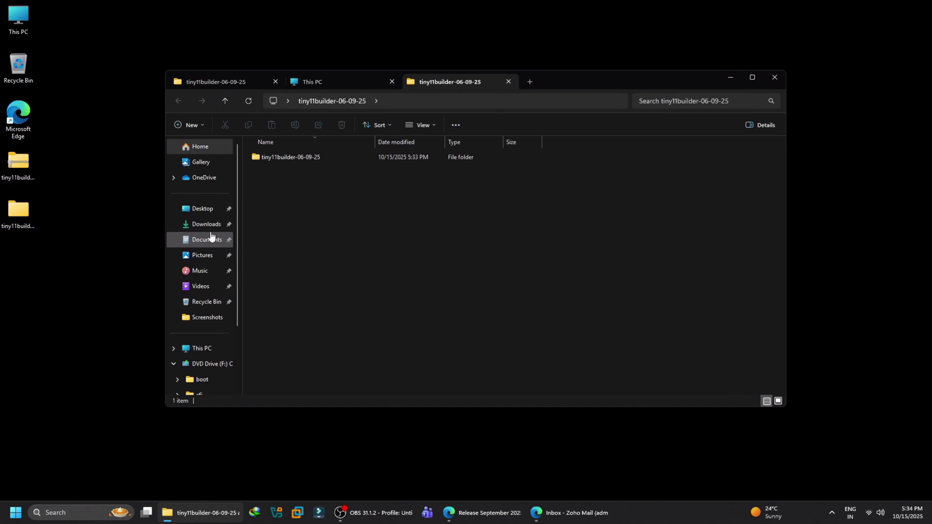
{"action": "double_click", "coordinate": [286, 159]}
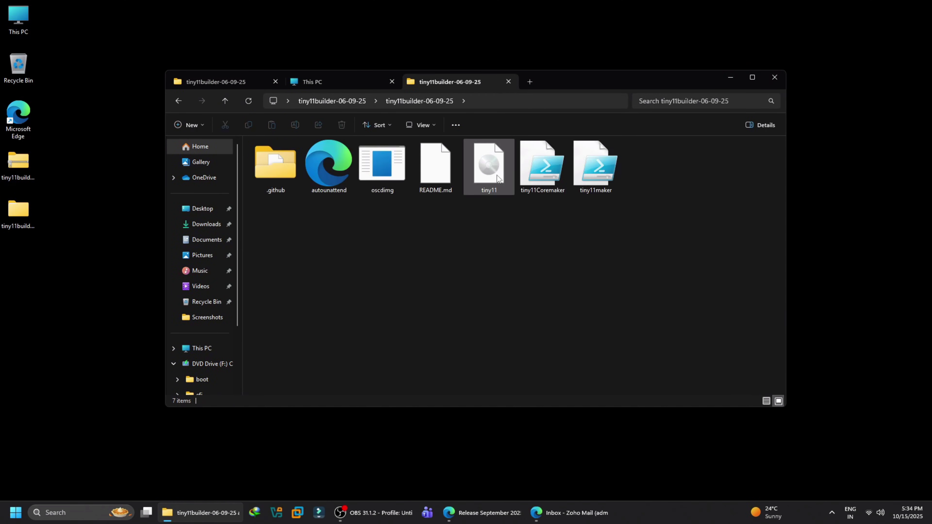
{"action": "left_click", "coordinate": [489, 165]}
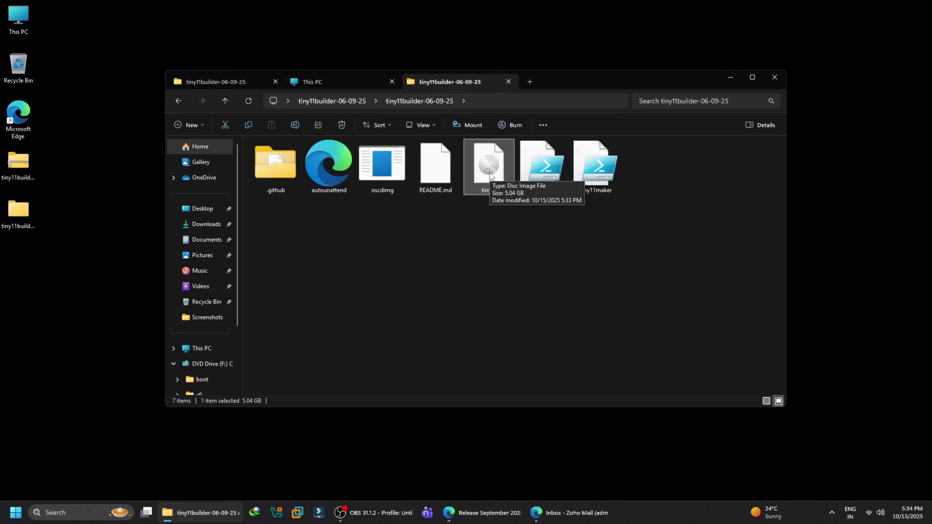
{"action": "right_click", "coordinate": [490, 175]}
{"action": "left_click", "coordinate": [494, 156]}
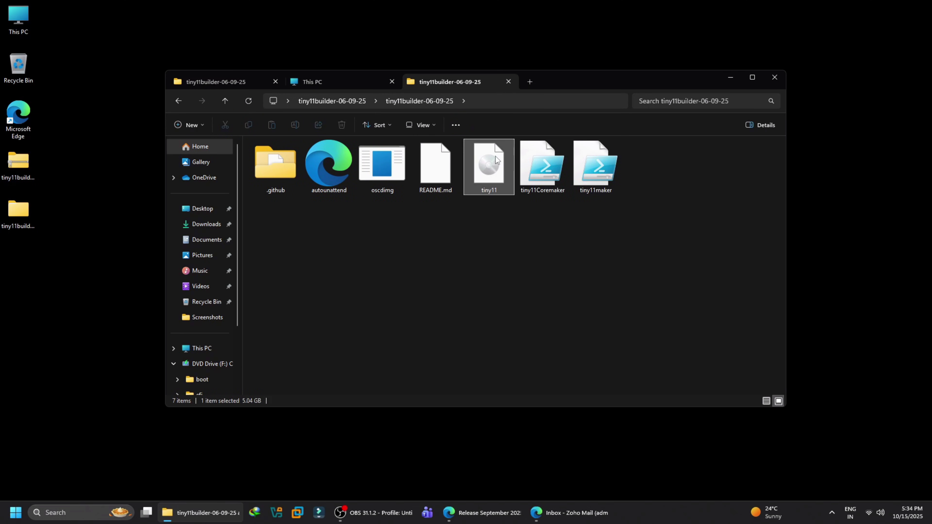
- Show the original 7.06 GB Insider ISO's properties beside the 5.04 GB tiny11 image
{"action": "left_click_drag", "start_coordinate": [166, 223], "coordinate": [321, 206]}
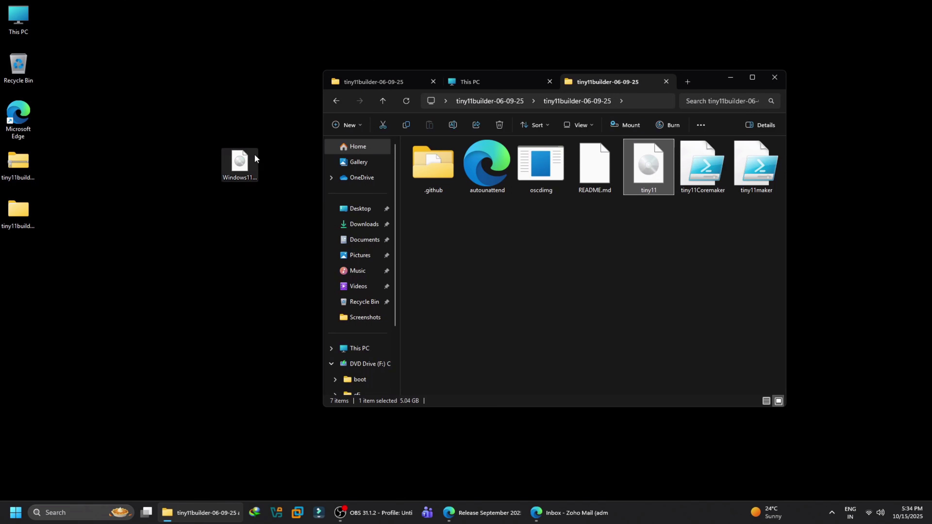
{"action": "left_click", "coordinate": [255, 155]}
{"action": "right_click", "coordinate": [240, 170]}
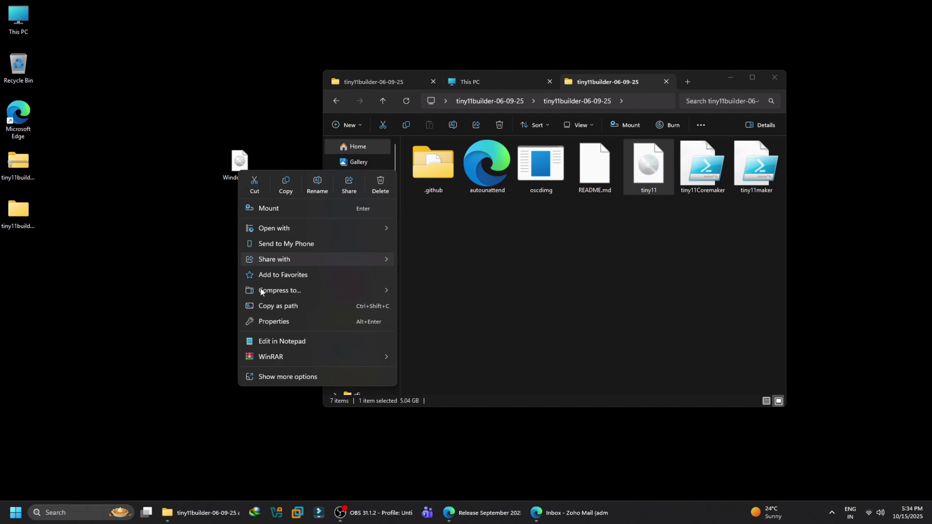
{"action": "left_click", "coordinate": [275, 372]}
{"action": "left_click", "coordinate": [261, 395]}
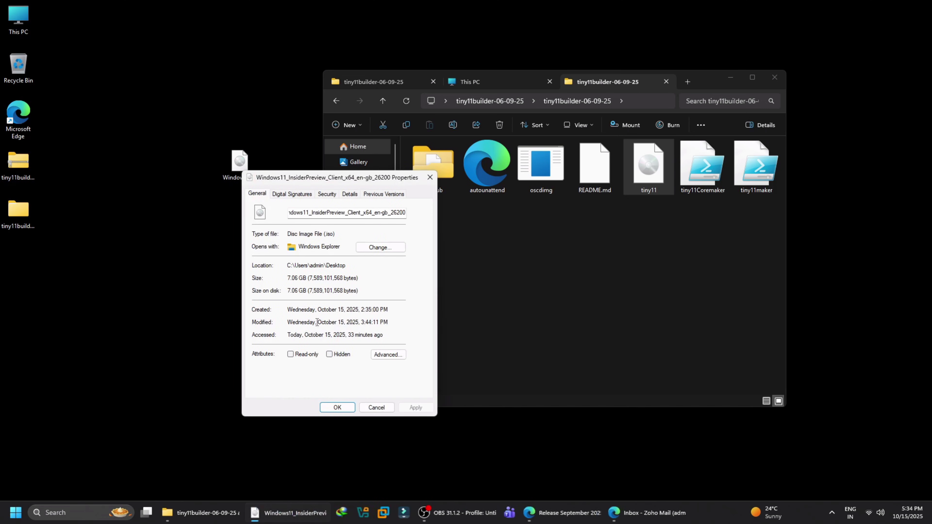
{"action": "right_click", "coordinate": [648, 165]}
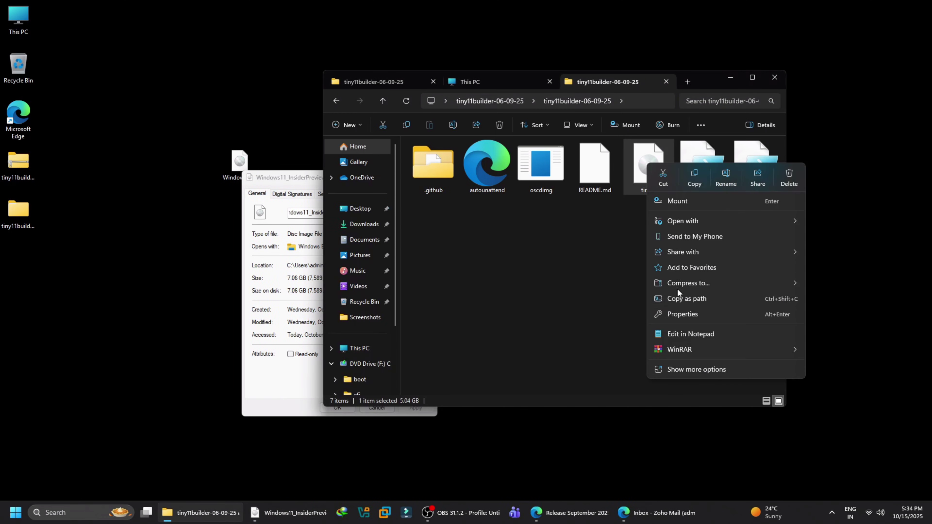